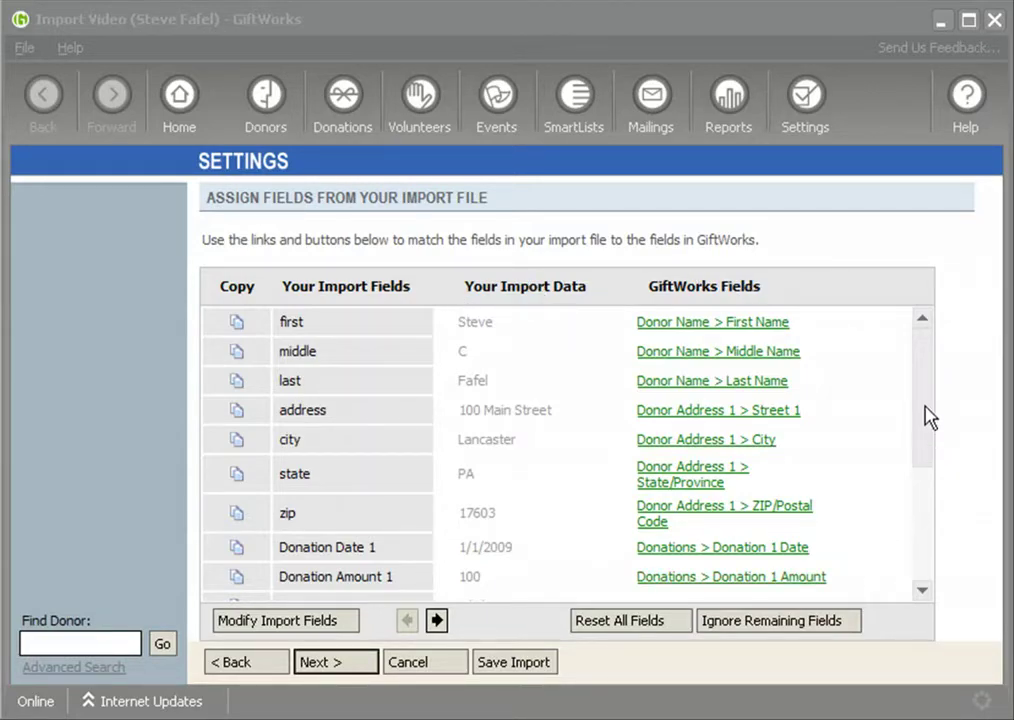
Examine the unassigned Sponsor, Volunteer and groupname fields near the end of the import field list
{"action": "left_click_drag", "start_coordinate": [929, 418], "coordinate": [921, 555]}
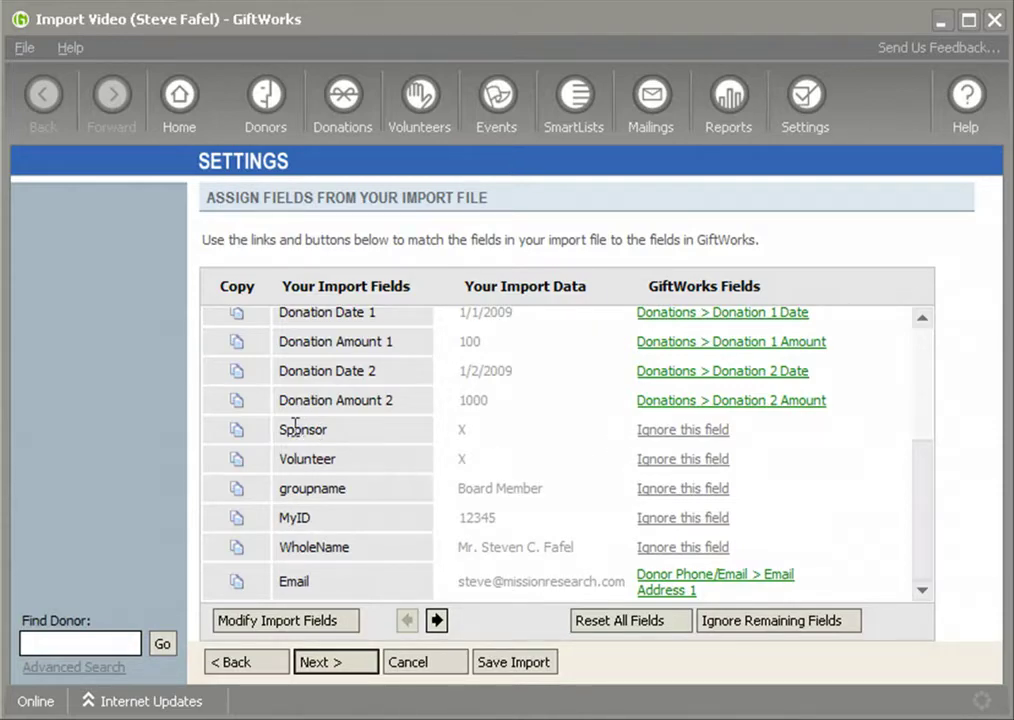
{"action": "left_click_drag", "start_coordinate": [280, 429], "coordinate": [340, 459]}
{"action": "left_click", "coordinate": [365, 505]}
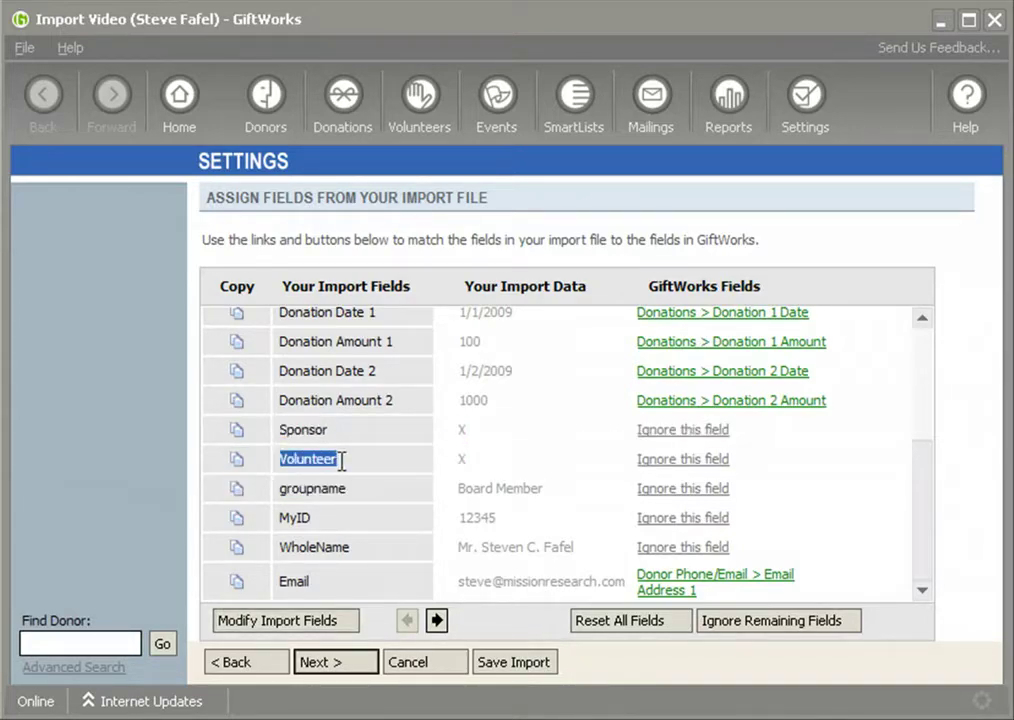
{"action": "left_click_drag", "start_coordinate": [281, 488], "coordinate": [342, 488]}
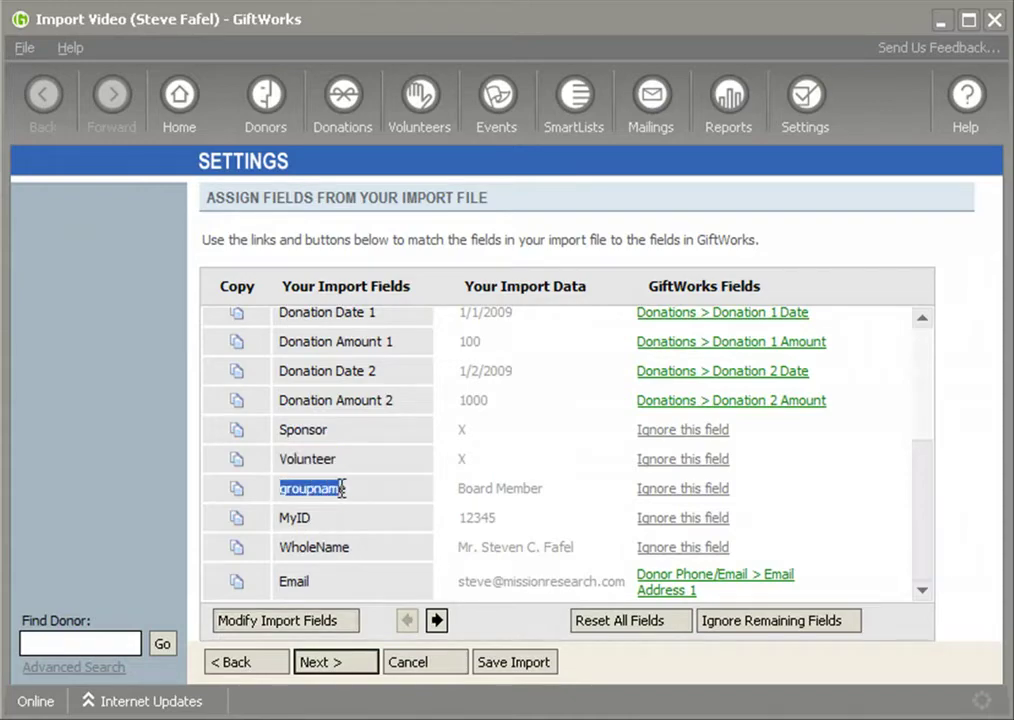
{"action": "left_click", "coordinate": [352, 503]}
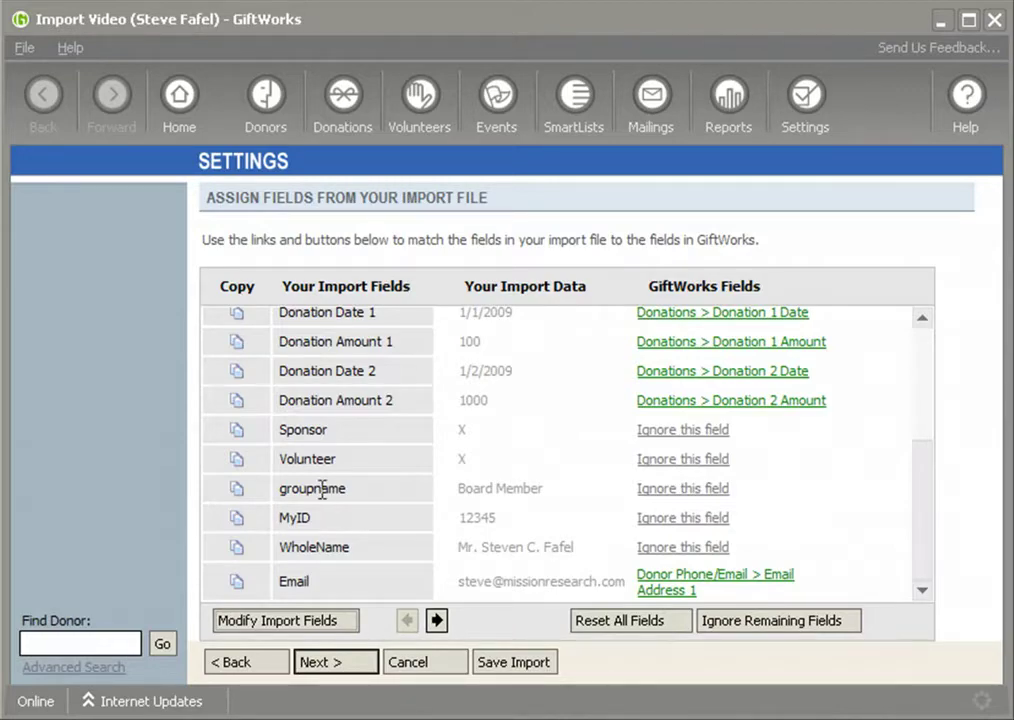
{"action": "left_click_drag", "start_coordinate": [279, 430], "coordinate": [320, 460]}
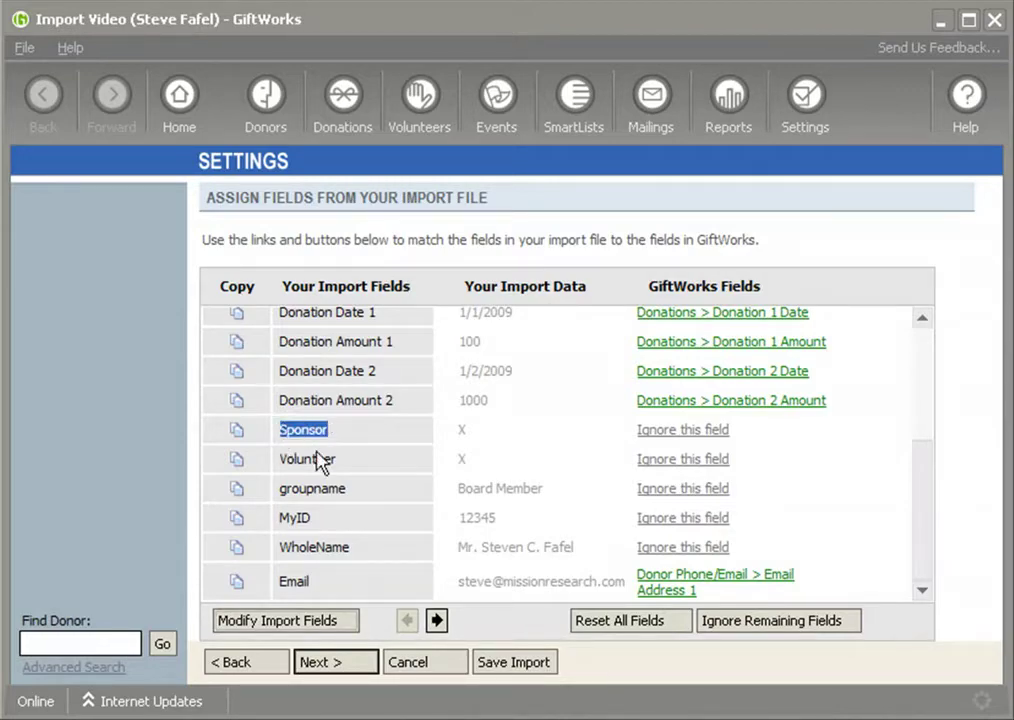
{"action": "double_click", "coordinate": [288, 460]}
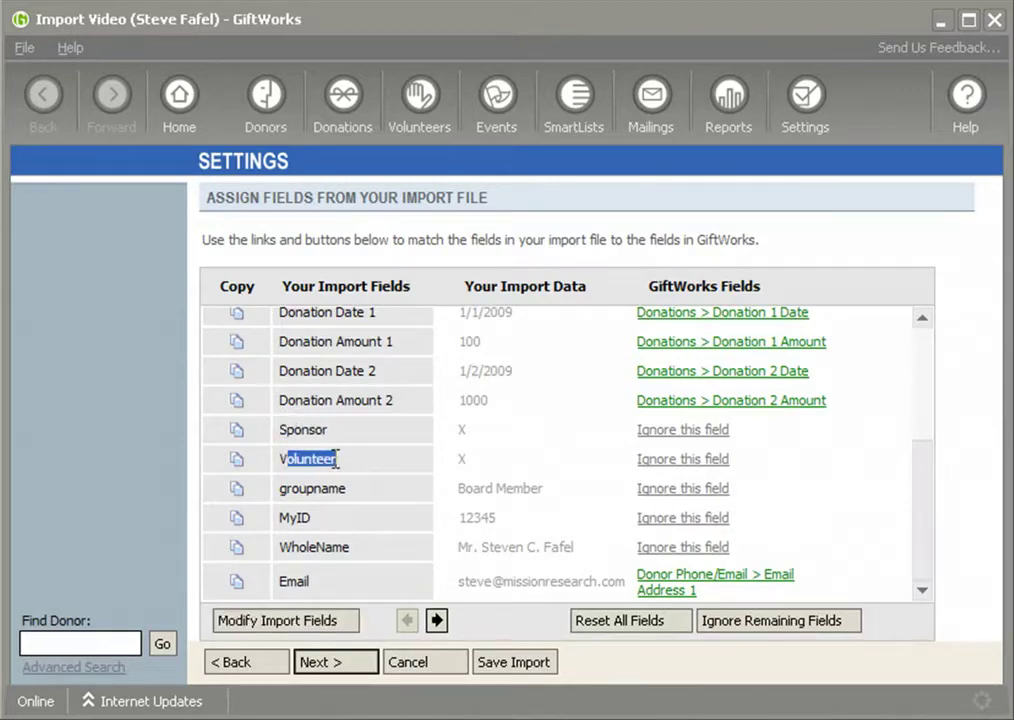
{"action": "left_click", "coordinate": [281, 460]}
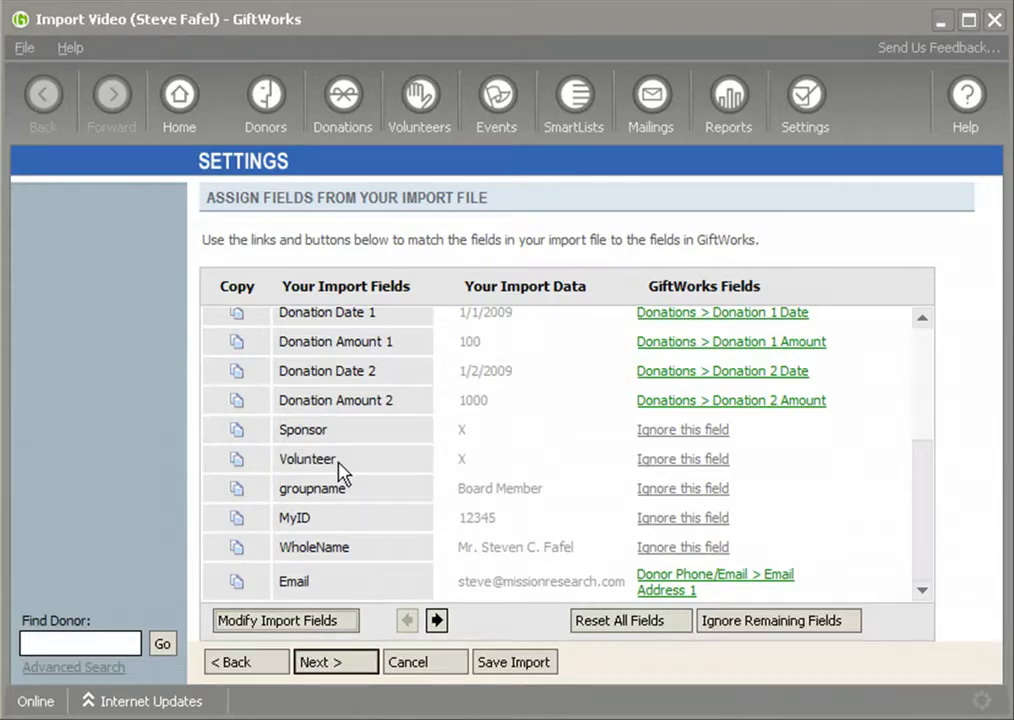
{"action": "left_click_drag", "start_coordinate": [281, 430], "coordinate": [328, 430]}
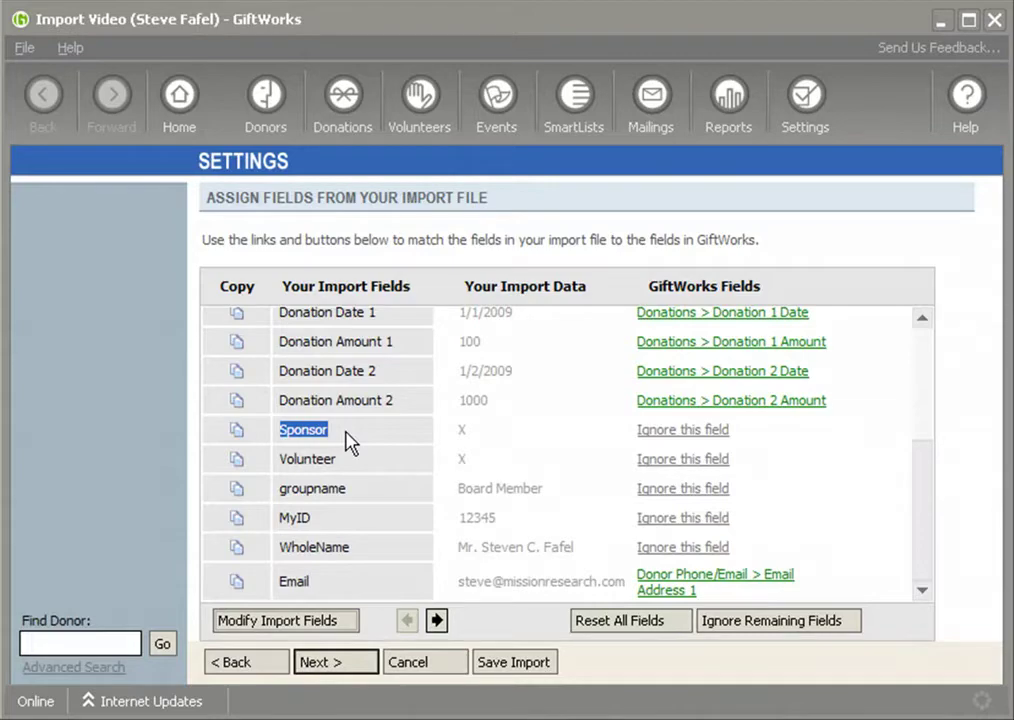
{"action": "left_click", "coordinate": [303, 428]}
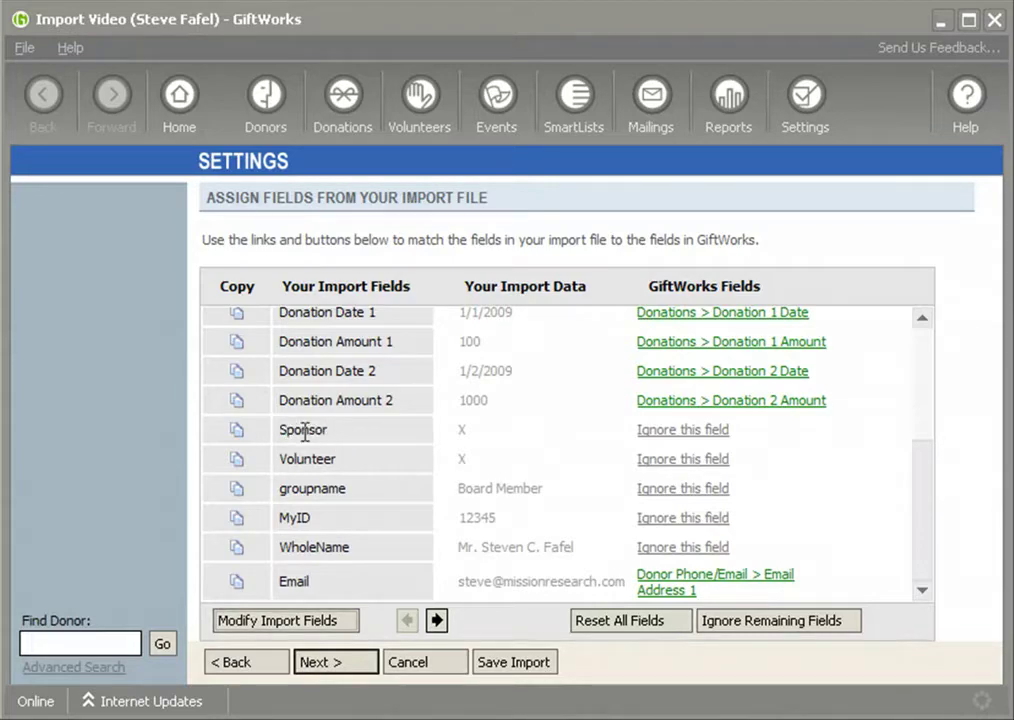
{"action": "left_click_drag", "start_coordinate": [281, 430], "coordinate": [334, 430]}
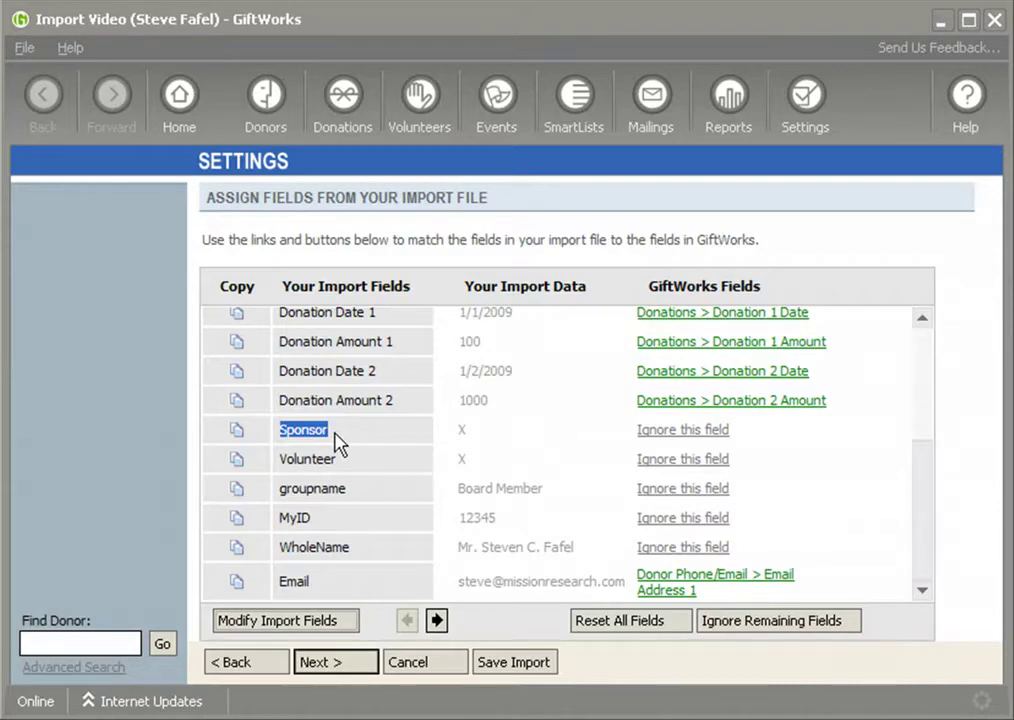
Compare the Sponsor field's import data in the first record with the Sponsor and Volunteer column names
{"action": "left_click", "coordinate": [459, 428]}
{"action": "left_click_drag", "start_coordinate": [459, 428], "coordinate": [466, 428]}
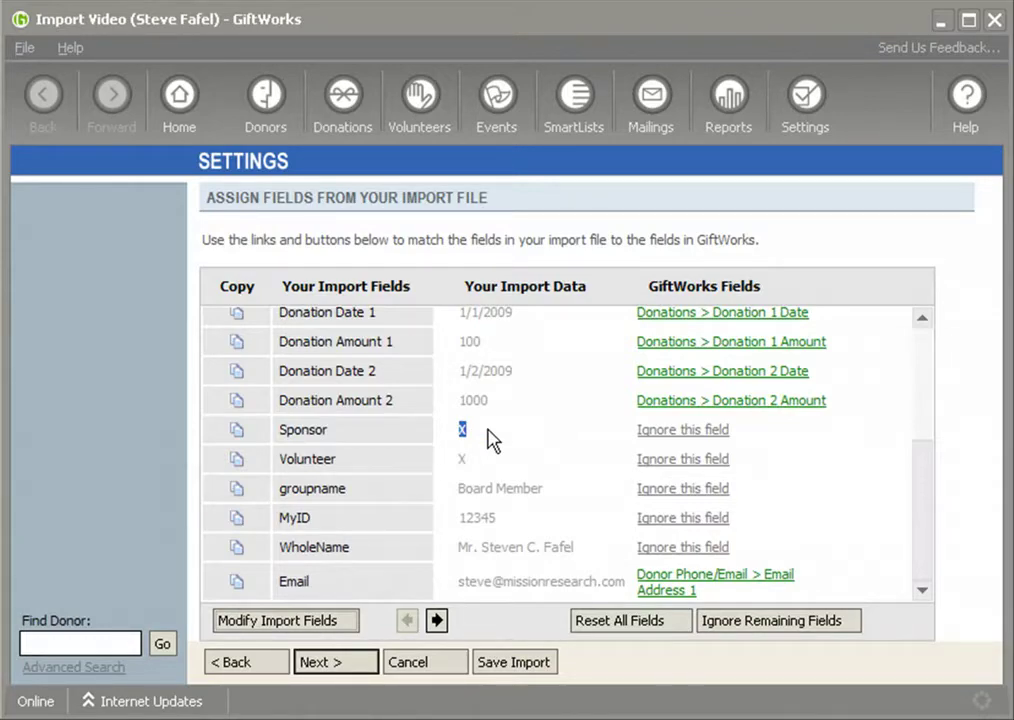
{"action": "left_click", "coordinate": [461, 429]}
{"action": "double_click", "coordinate": [461, 430]}
{"action": "left_click_drag", "start_coordinate": [281, 430], "coordinate": [330, 429]}
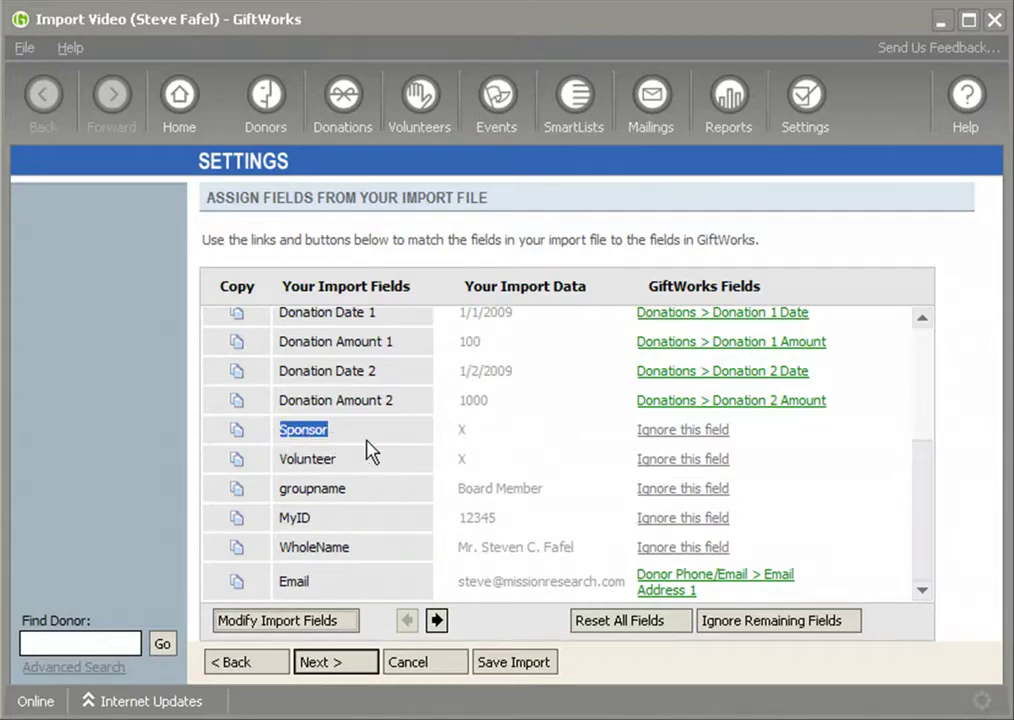
{"action": "double_click", "coordinate": [462, 431]}
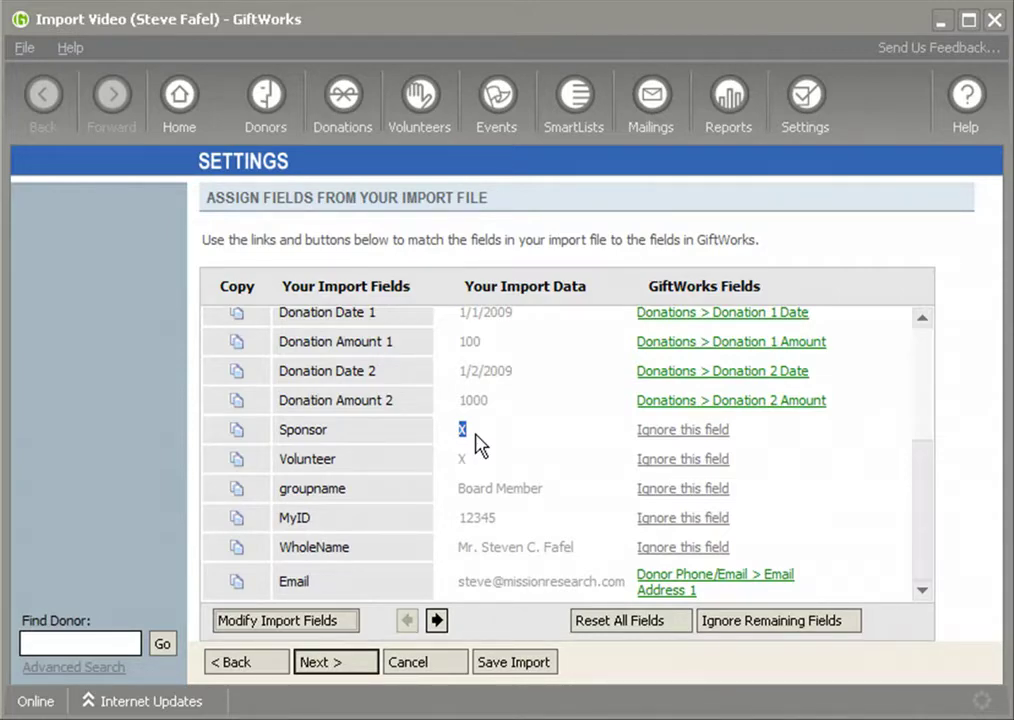
{"action": "left_click_drag", "start_coordinate": [281, 459], "coordinate": [361, 472]}
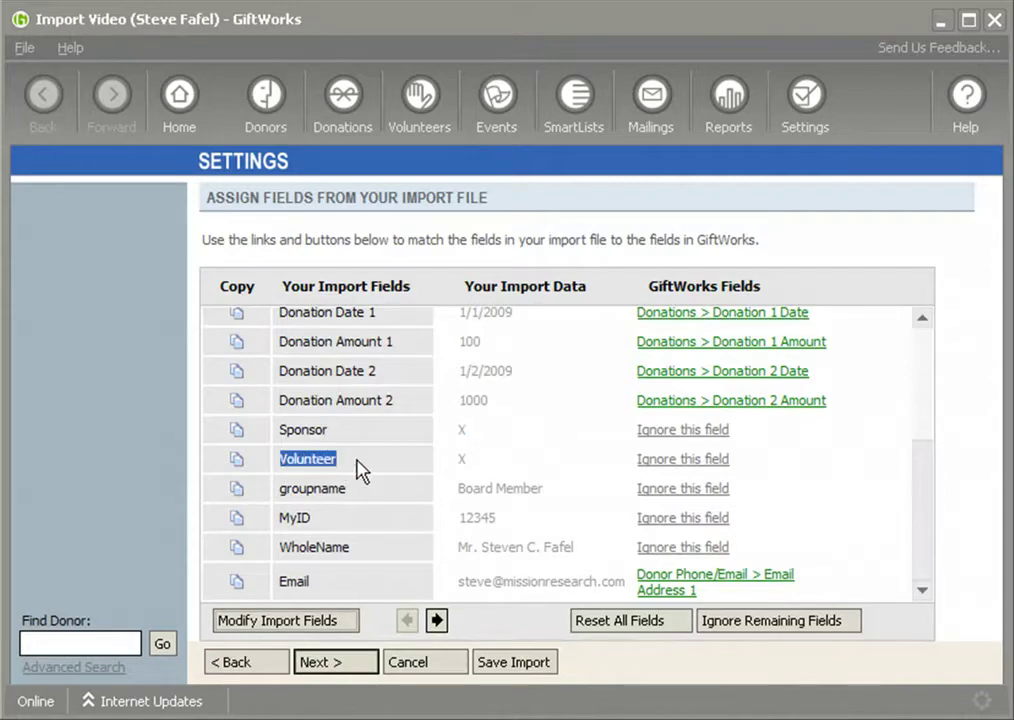
{"action": "left_click", "coordinate": [283, 459]}
{"action": "left_click_drag", "start_coordinate": [283, 459], "coordinate": [345, 460]}
Show the next import record and examine its Sponsor and Volunteer data
{"action": "left_click", "coordinate": [438, 621]}
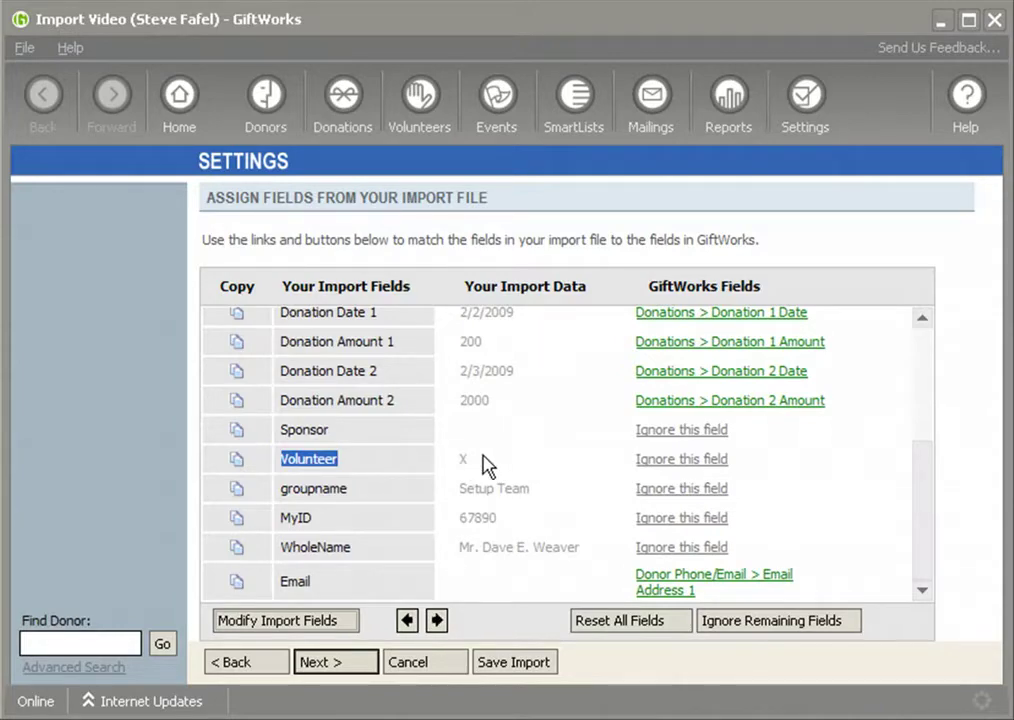
{"action": "mouse_move", "coordinate": [919, 525]}
{"action": "left_mouse_down"}
{"action": "mouse_move", "coordinate": [908, 373]}
{"action": "mouse_move", "coordinate": [905, 532]}
{"action": "left_mouse_up"}
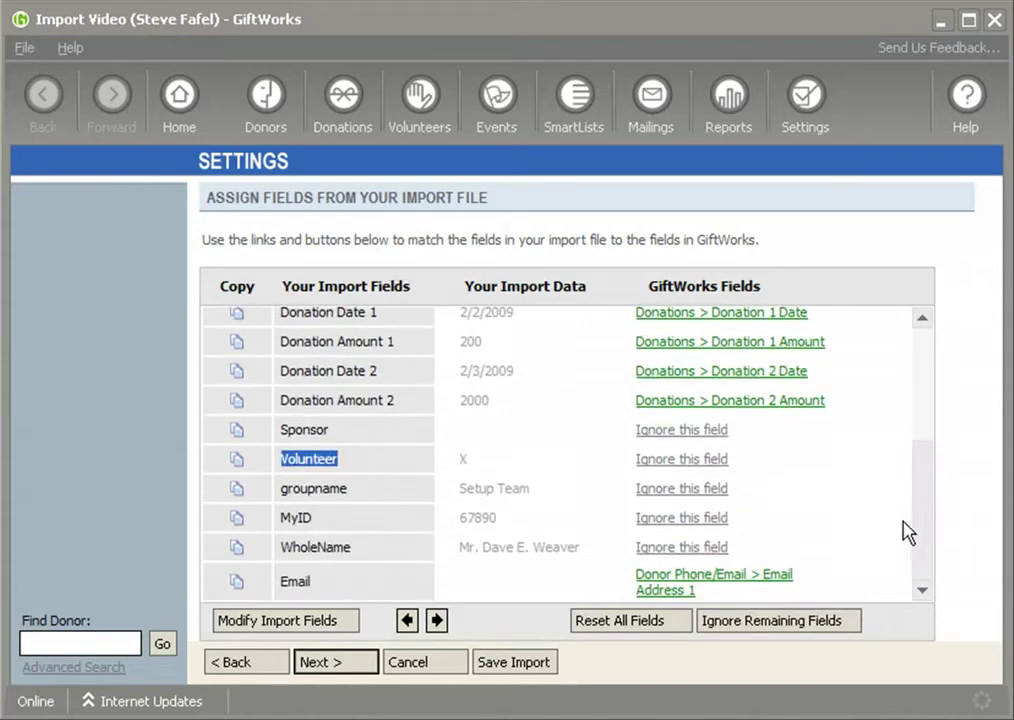
{"action": "double_click", "coordinate": [462, 460]}
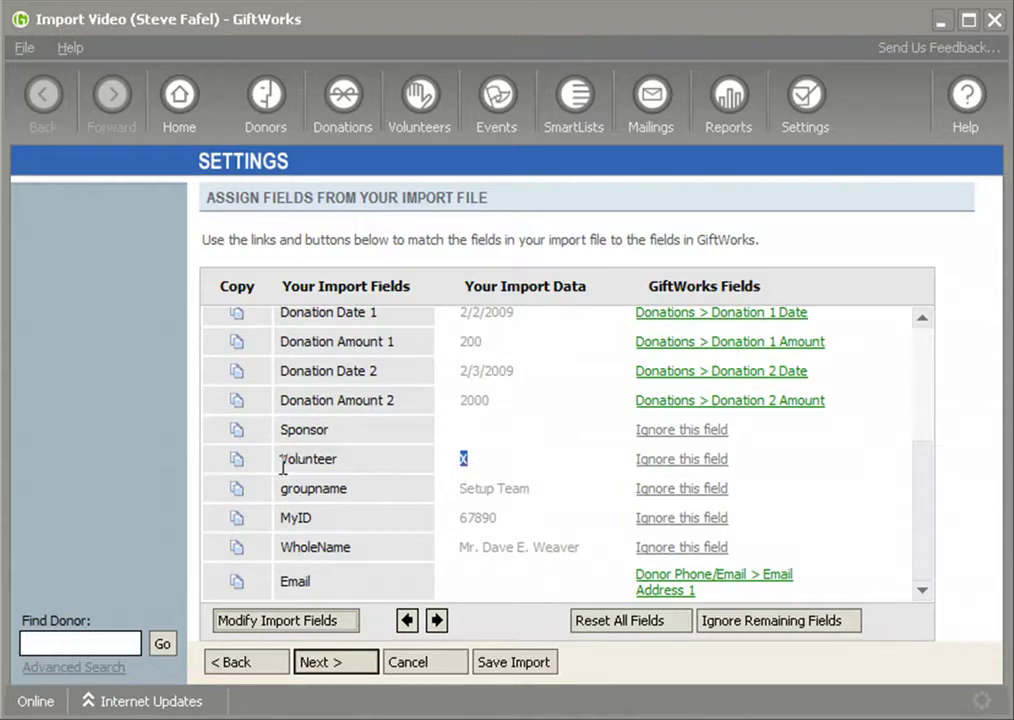
{"action": "double_click", "coordinate": [290, 430]}
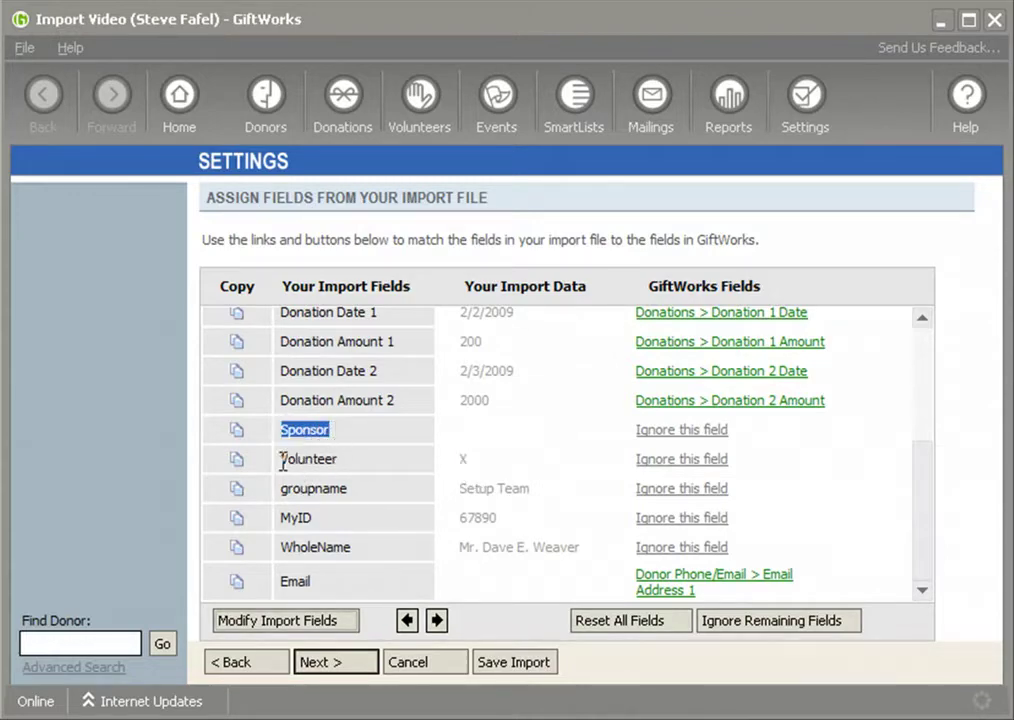
{"action": "double_click", "coordinate": [290, 460]}
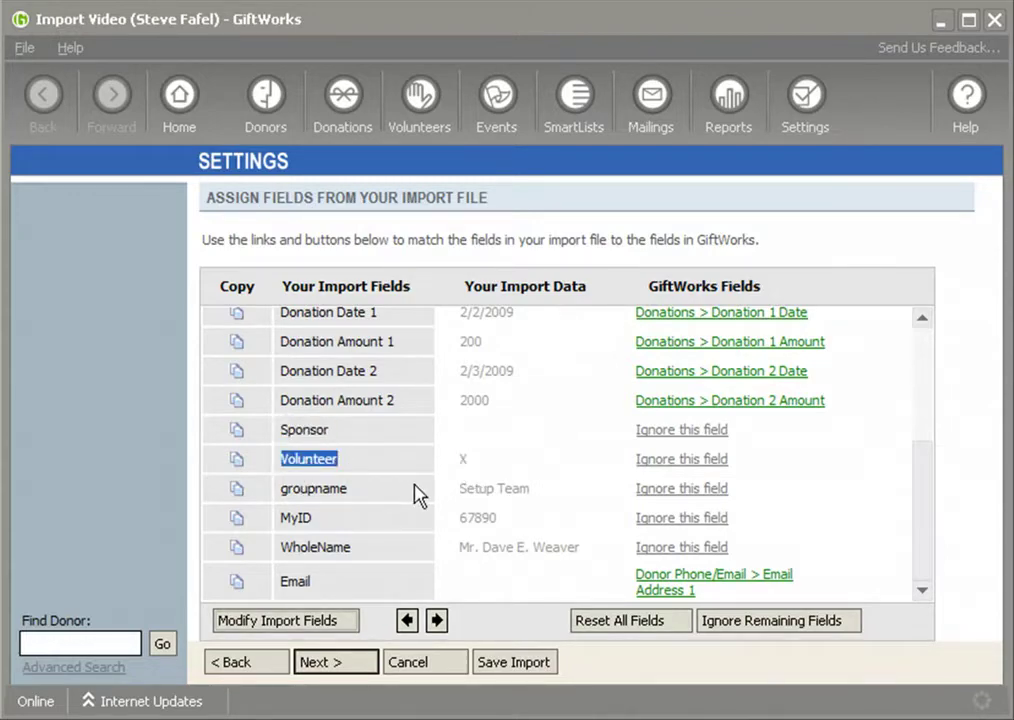
{"action": "left_click", "coordinate": [292, 430]}
{"action": "double_click", "coordinate": [295, 432]}
{"action": "double_click", "coordinate": [463, 458]}
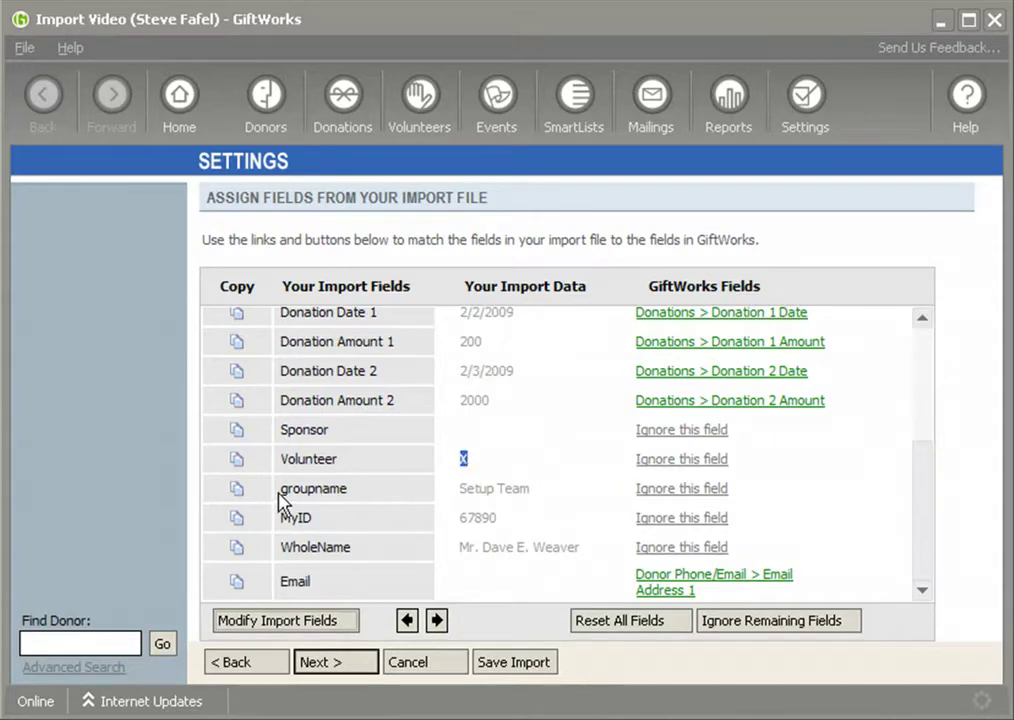
Compare the Sponsor column name with the groupname column and its import data in this record
{"action": "left_click_drag", "start_coordinate": [281, 490], "coordinate": [348, 490]}
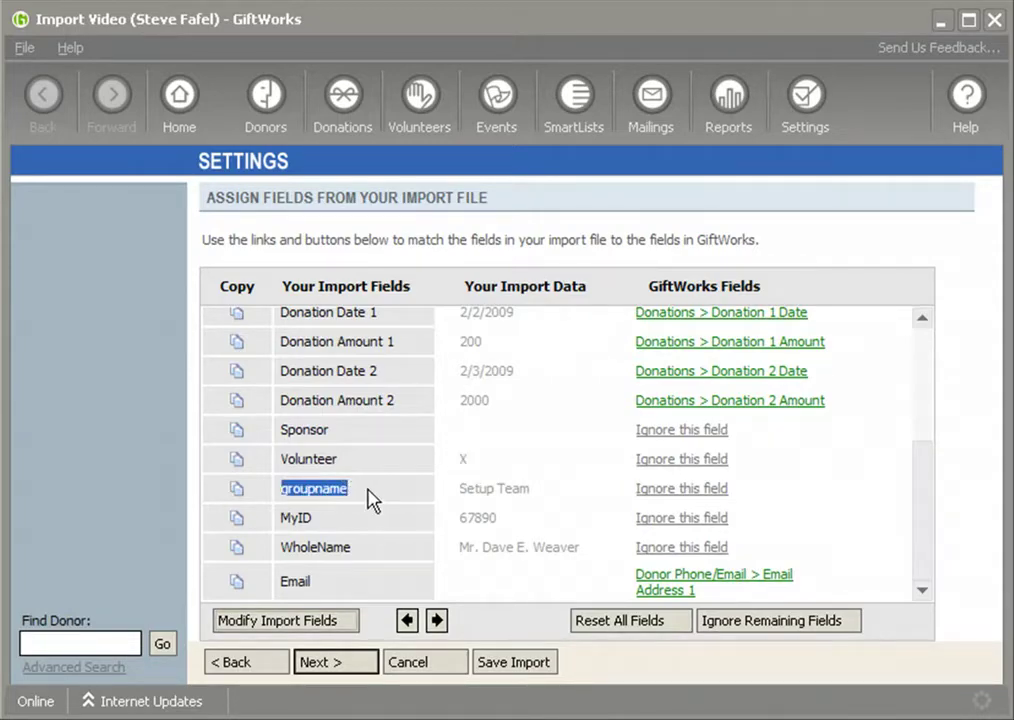
{"action": "left_click", "coordinate": [281, 429]}
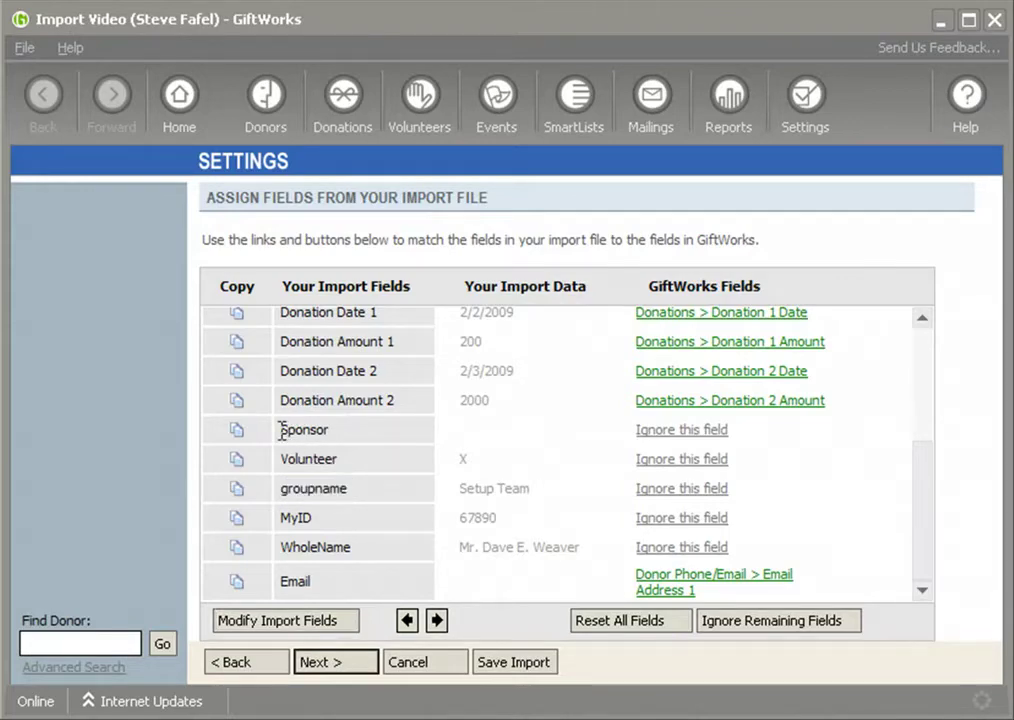
{"action": "left_click_drag", "start_coordinate": [281, 429], "coordinate": [342, 431]}
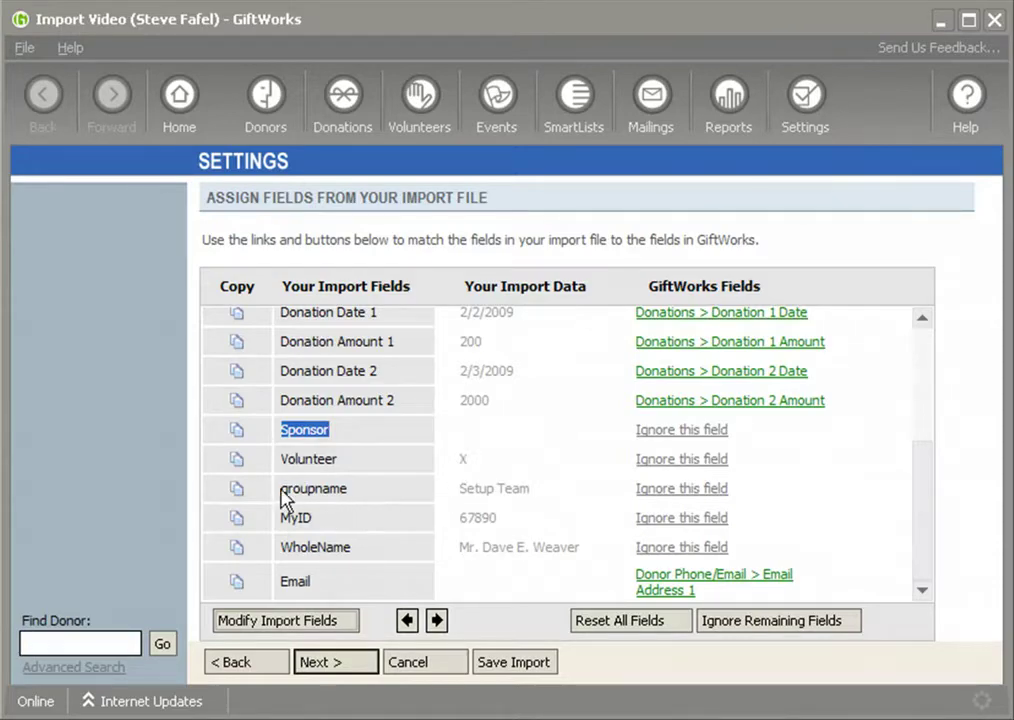
{"action": "left_click_drag", "start_coordinate": [281, 488], "coordinate": [351, 488]}
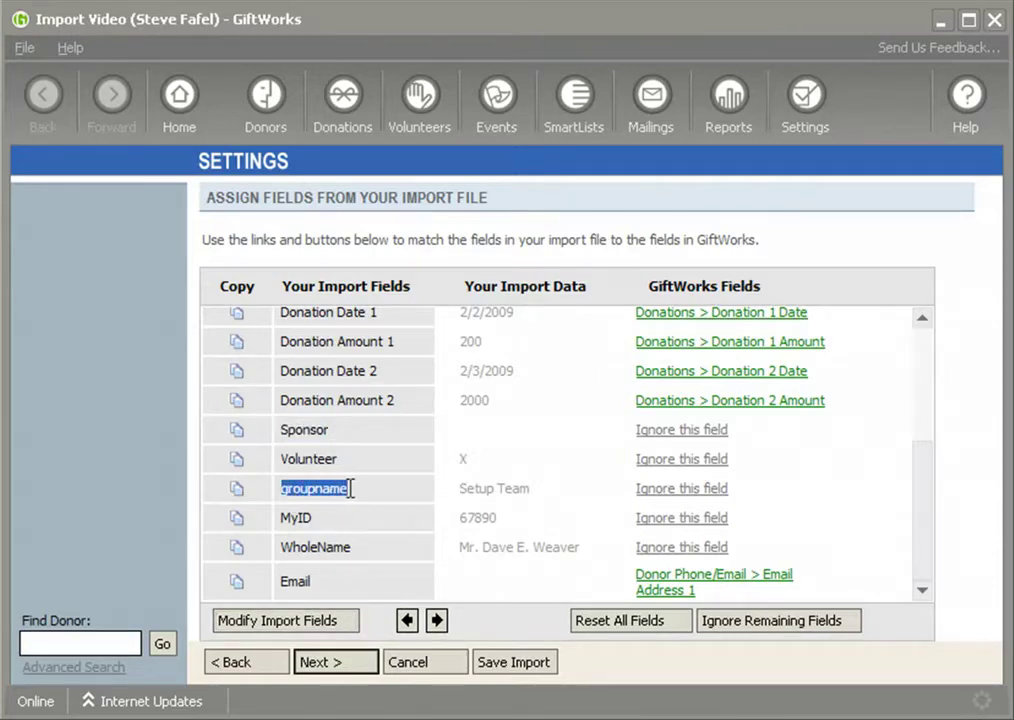
{"action": "left_click", "coordinate": [465, 491]}
{"action": "left_click_drag", "start_coordinate": [465, 491], "coordinate": [538, 502]}
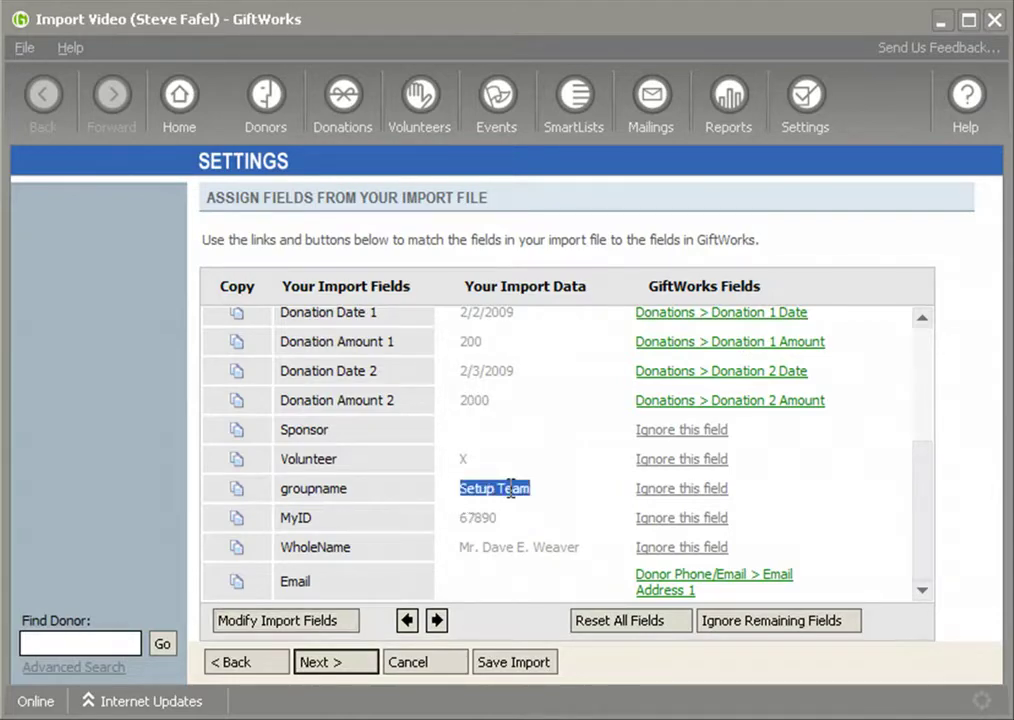
Return to the previous import record and examine its Sponsor field and groupname data
{"action": "left_click", "coordinate": [409, 620]}
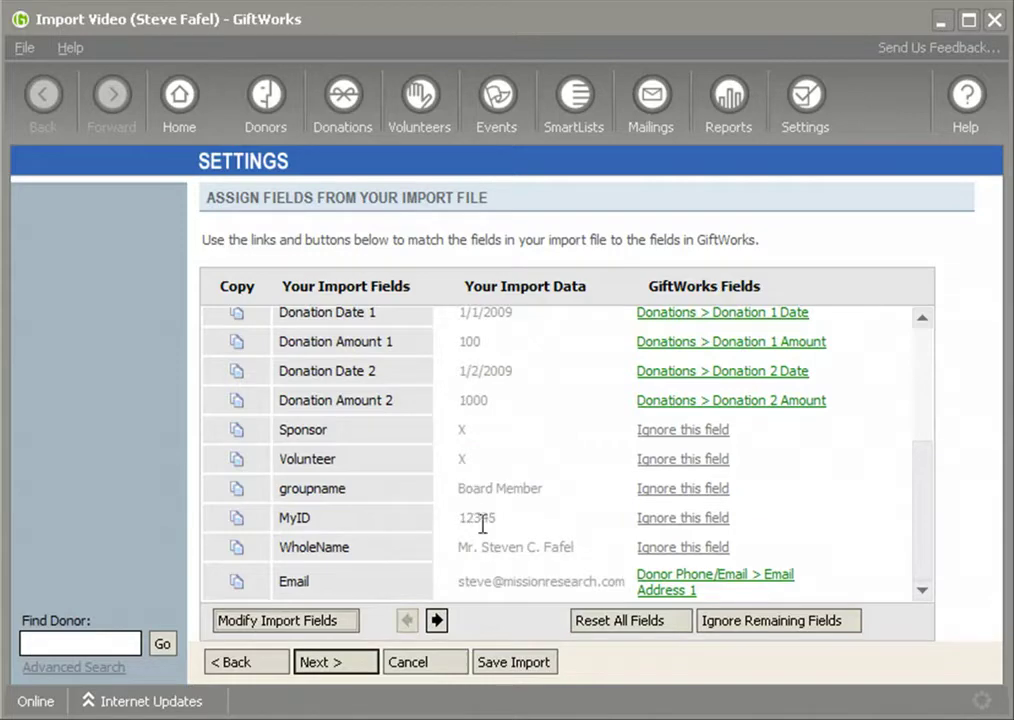
{"action": "left_click_drag", "start_coordinate": [928, 521], "coordinate": [901, 525]}
{"action": "double_click", "coordinate": [295, 431]}
{"action": "left_click", "coordinate": [458, 488]}
{"action": "left_click_drag", "start_coordinate": [458, 488], "coordinate": [548, 488]}
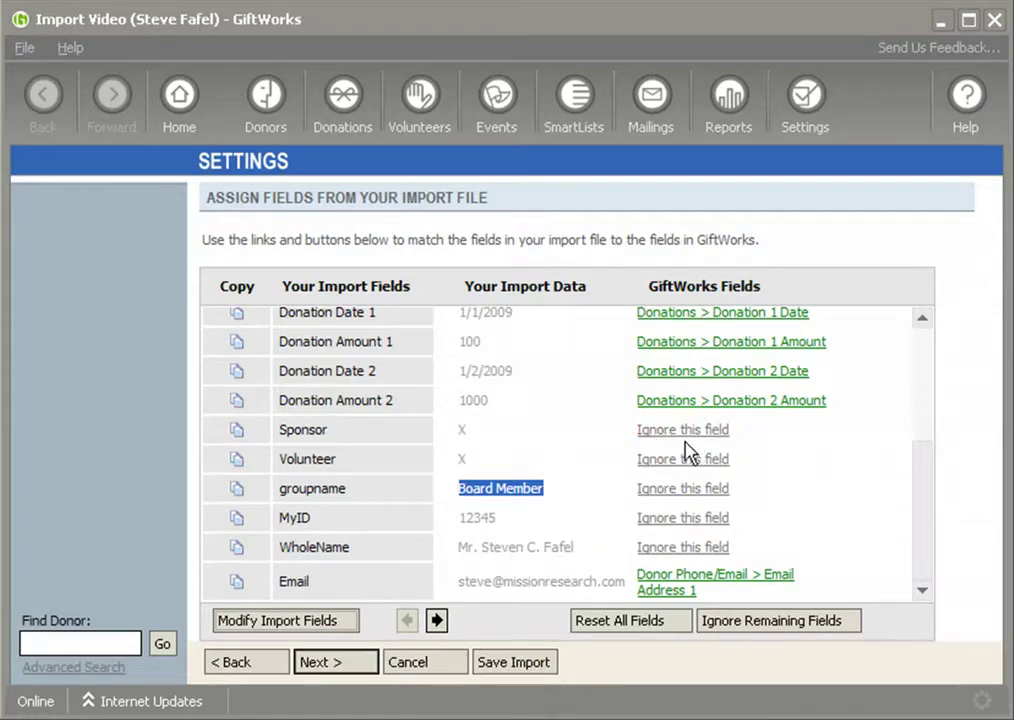
Open the Add New Group dialog for the Sponsor import field and move it clear of the import field names
{"action": "left_click_drag", "start_coordinate": [282, 432], "coordinate": [328, 432]}
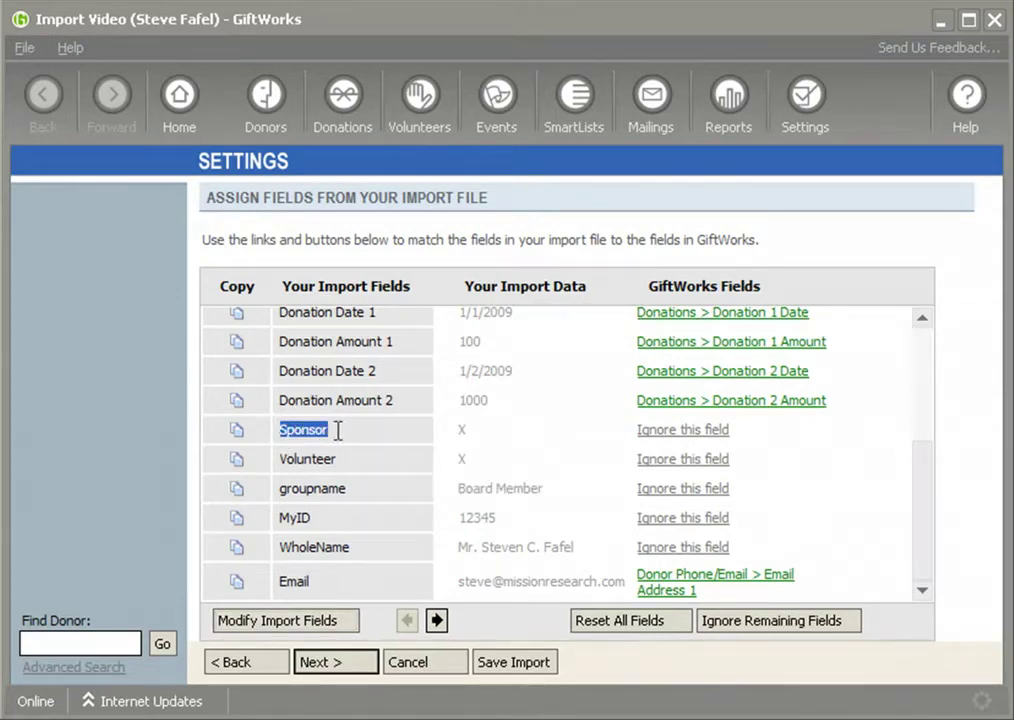
{"action": "left_click", "coordinate": [683, 435]}
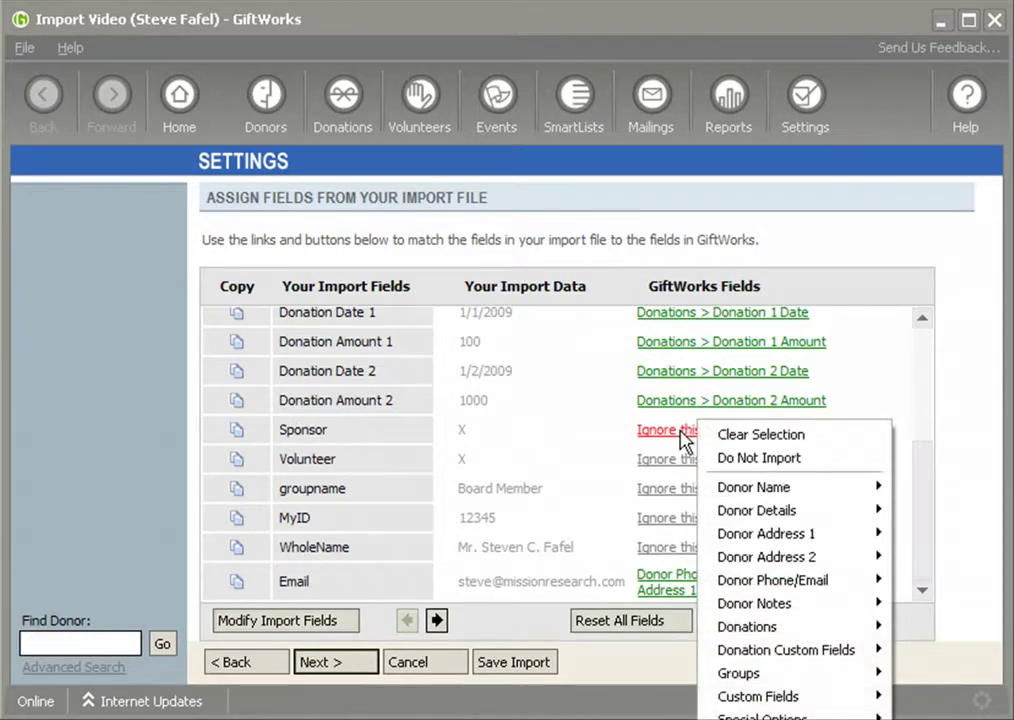
{"action": "mouse_move", "coordinate": [790, 676]}
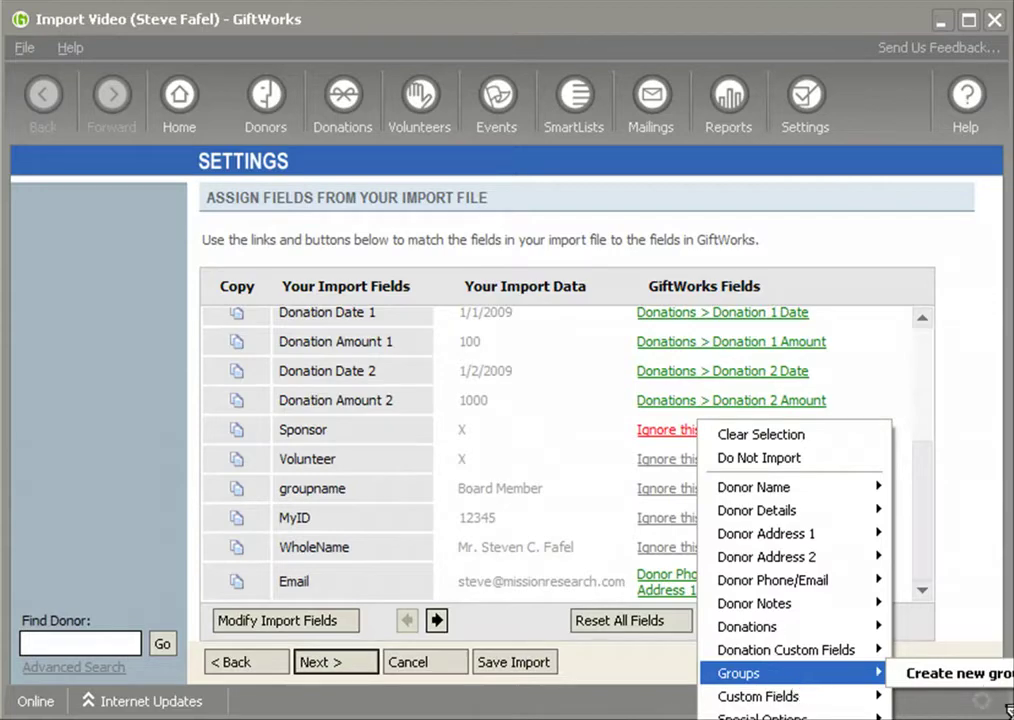
{"action": "key", "text": "Escape"}
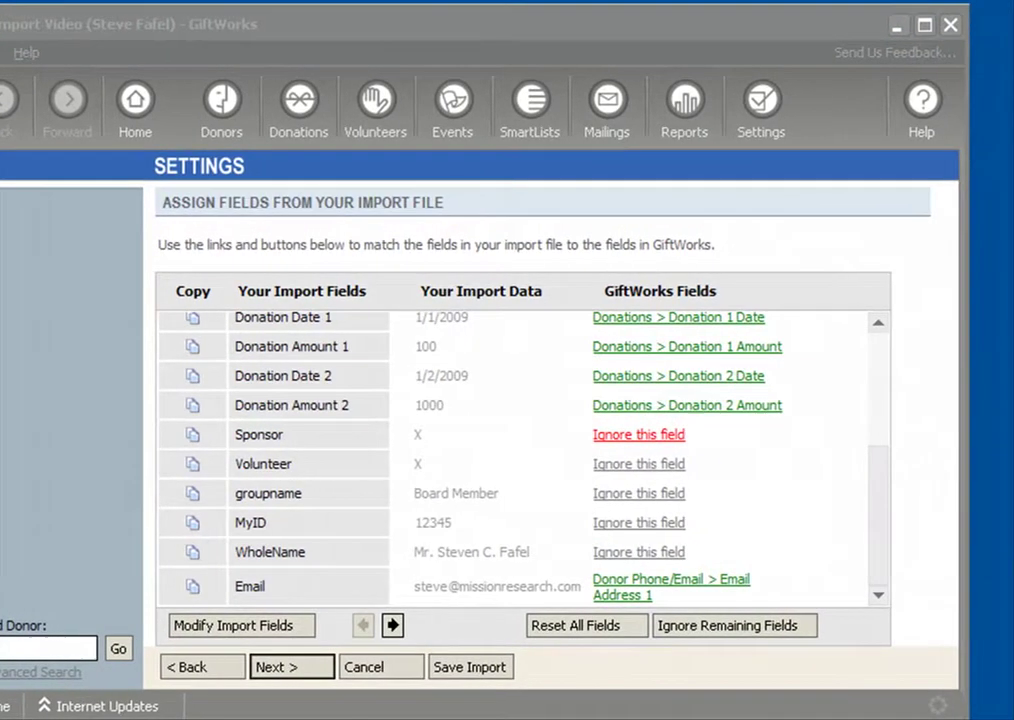
{"action": "left_click", "coordinate": [616, 437]}
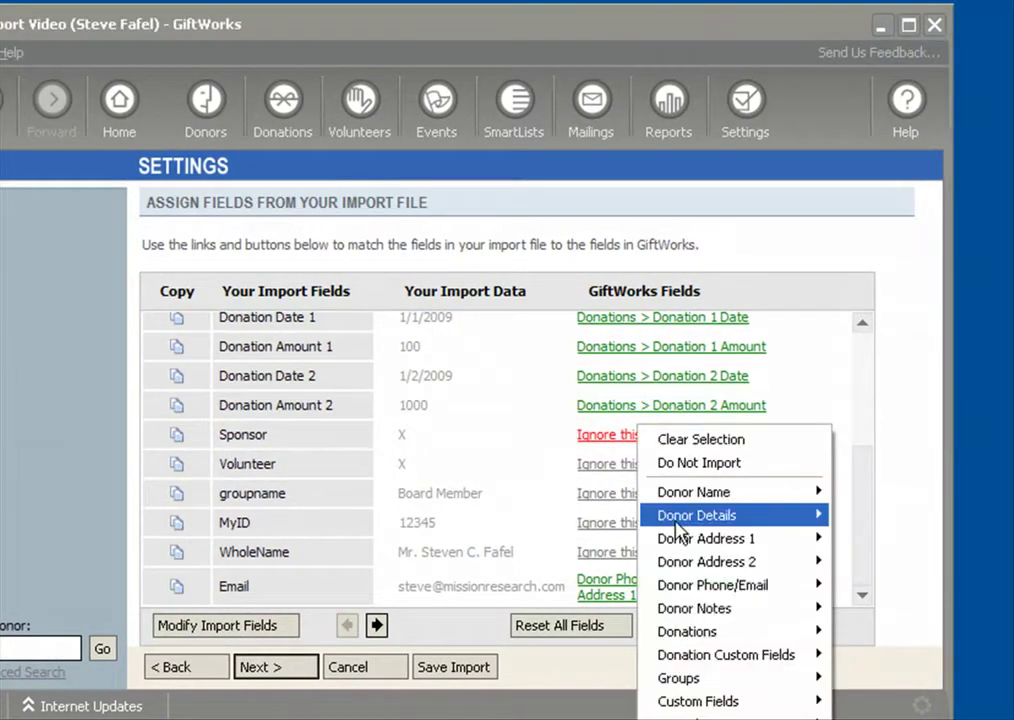
{"action": "mouse_move", "coordinate": [722, 678]}
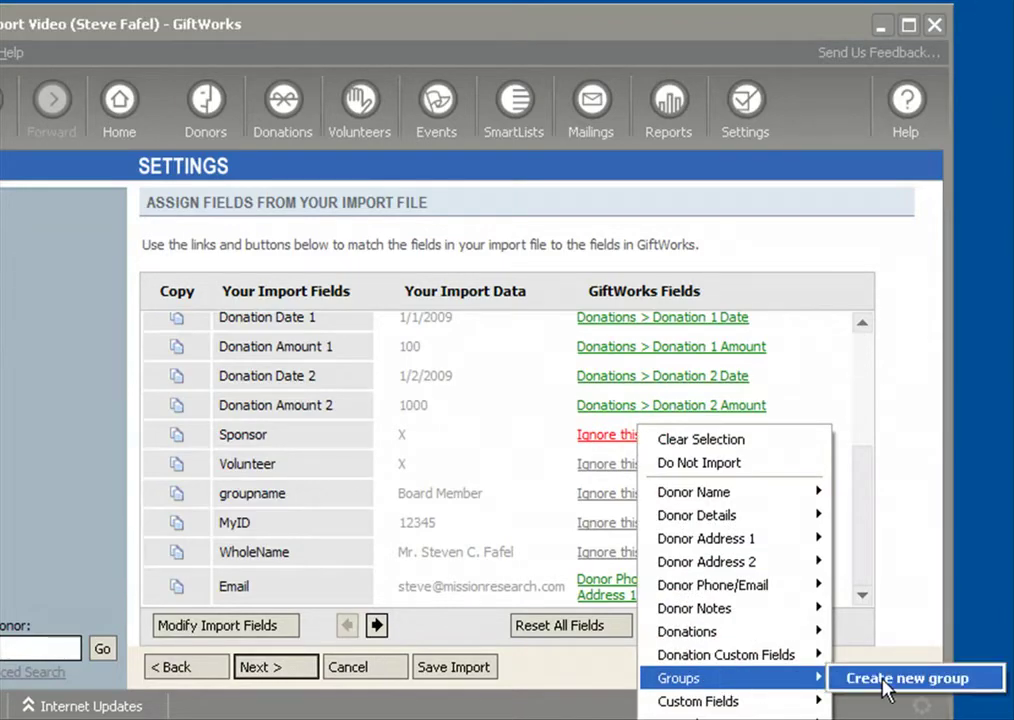
{"action": "left_click", "coordinate": [884, 680]}
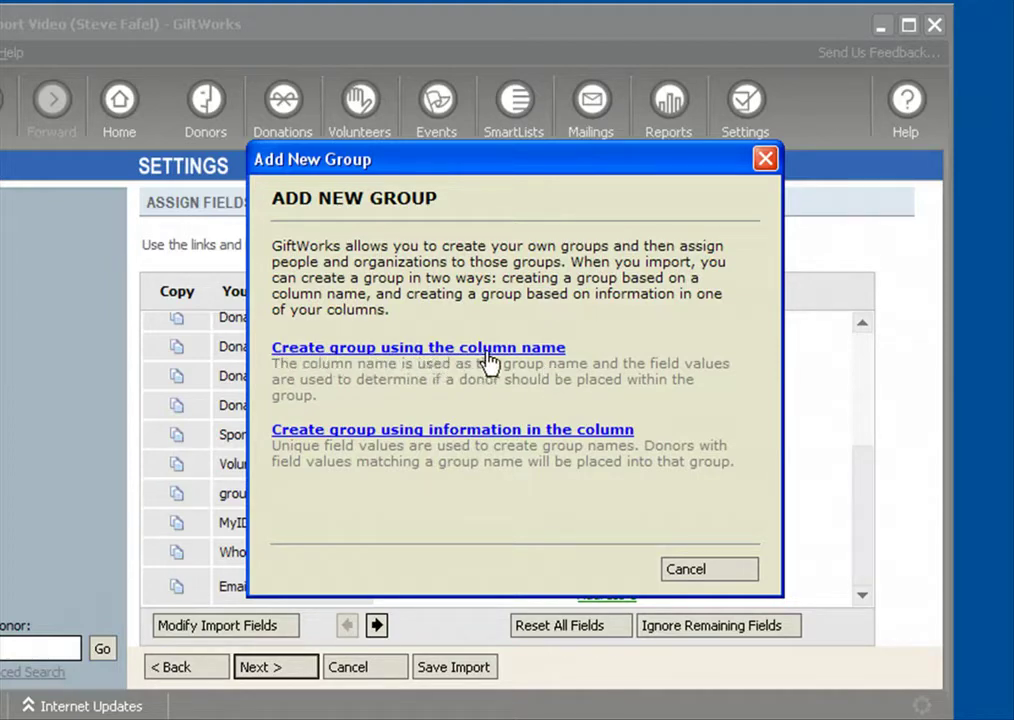
{"action": "left_click_drag", "start_coordinate": [498, 168], "coordinate": [651, 43]}
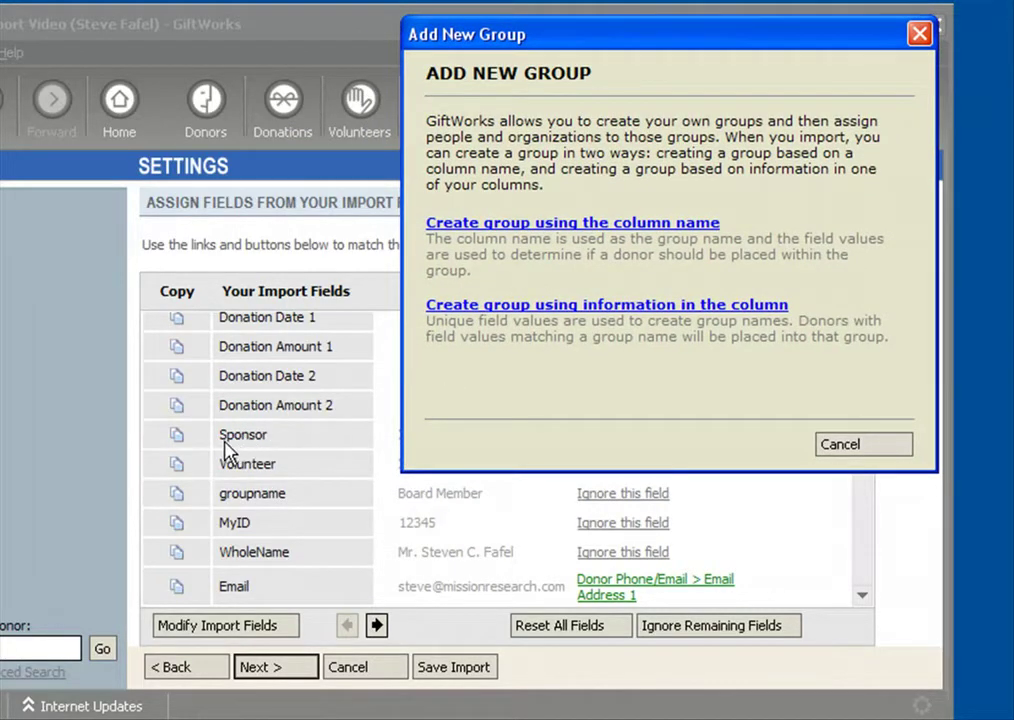
Create the Sponsor group from the column name with the description "These are my sponsors"
{"action": "left_click", "coordinate": [469, 230]}
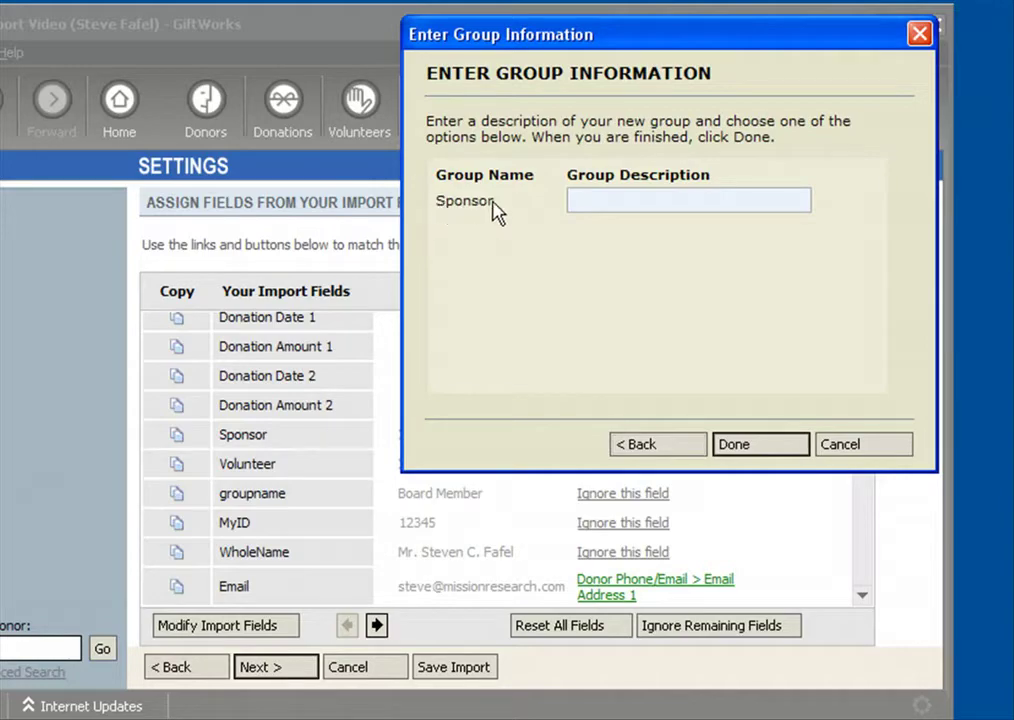
{"action": "left_click", "coordinate": [622, 201]}
{"action": "type", "text": "These are my sponsors"}
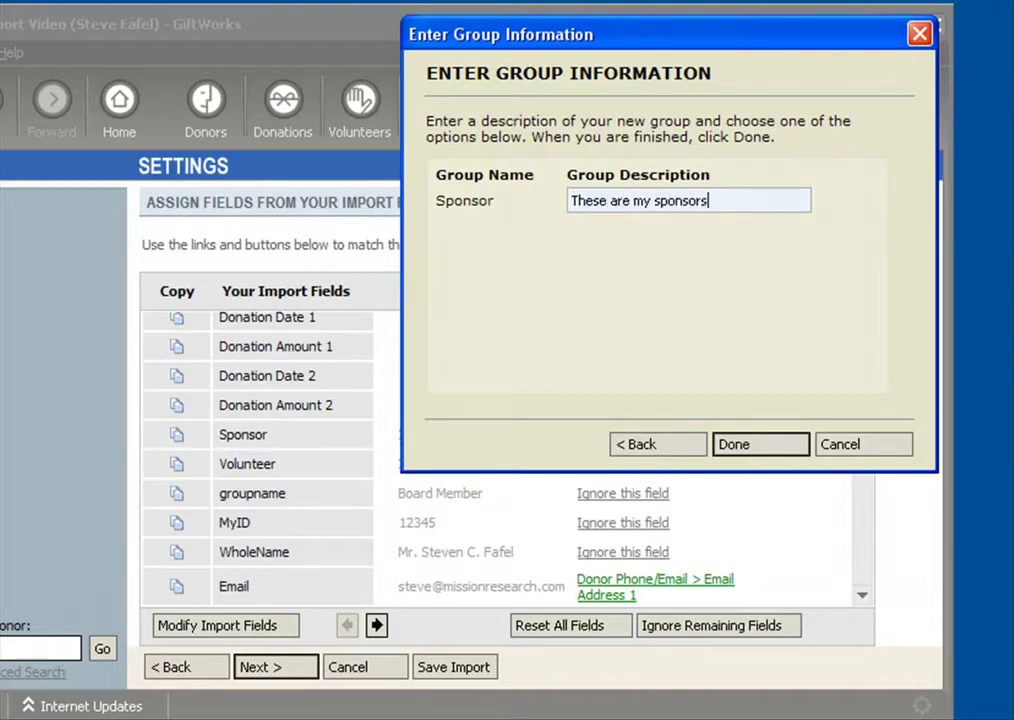
{"action": "left_click", "coordinate": [773, 446]}
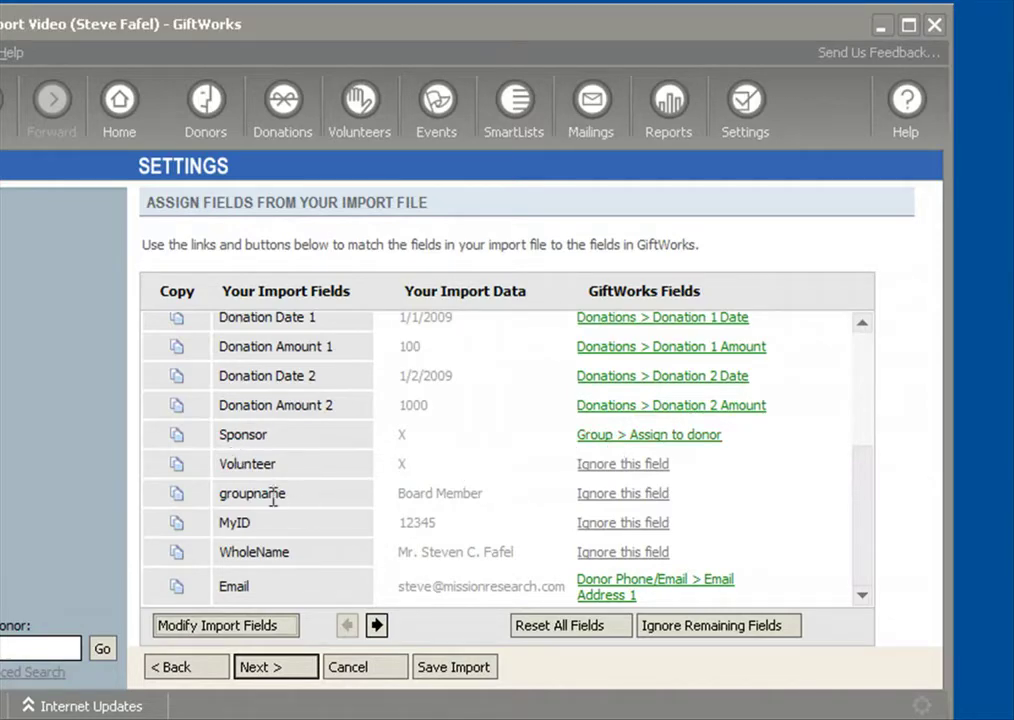
Assign the Volunteer import field to a new group based on its column name, with the description "This is a desscription"
{"action": "left_click", "coordinate": [605, 464]}
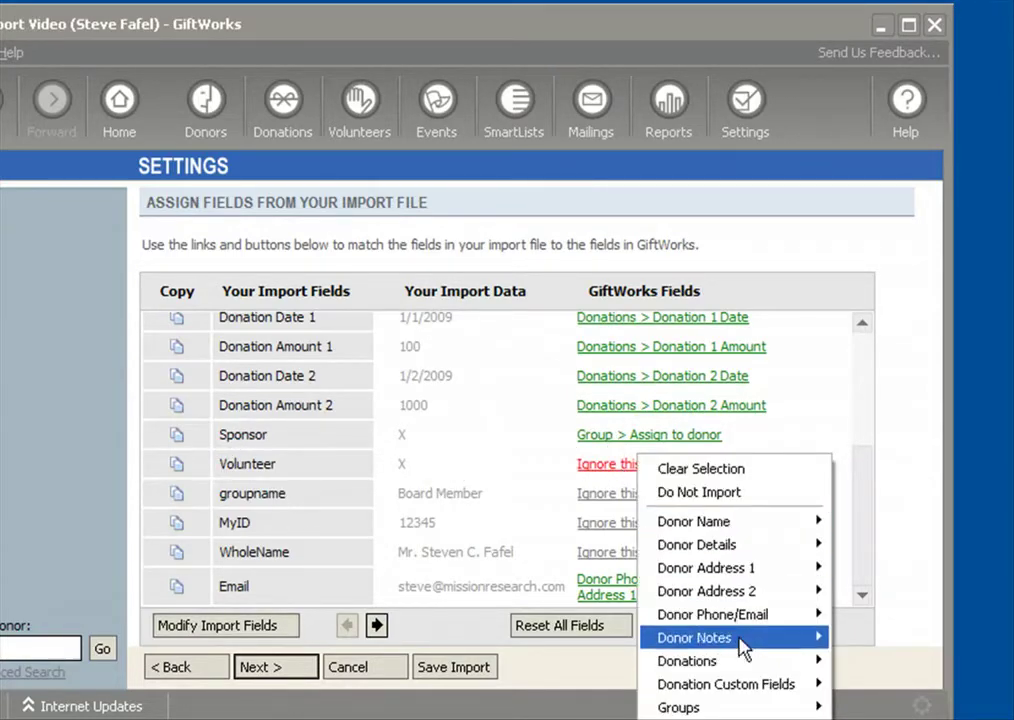
{"action": "mouse_move", "coordinate": [760, 708]}
{"action": "left_click", "coordinate": [874, 709]}
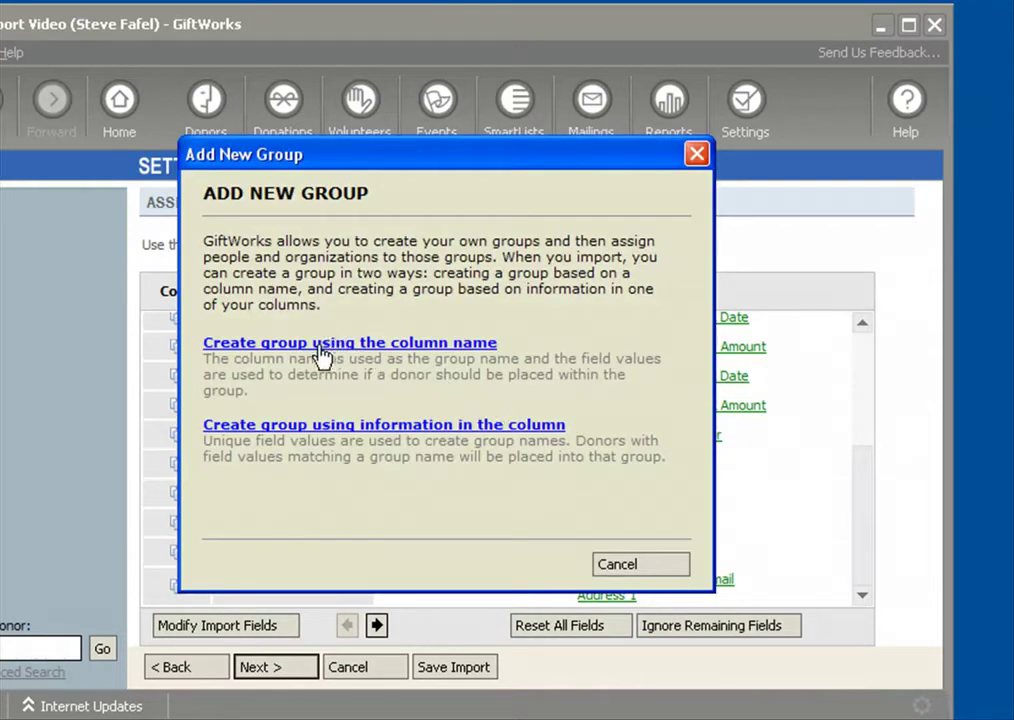
{"action": "left_click", "coordinate": [322, 350]}
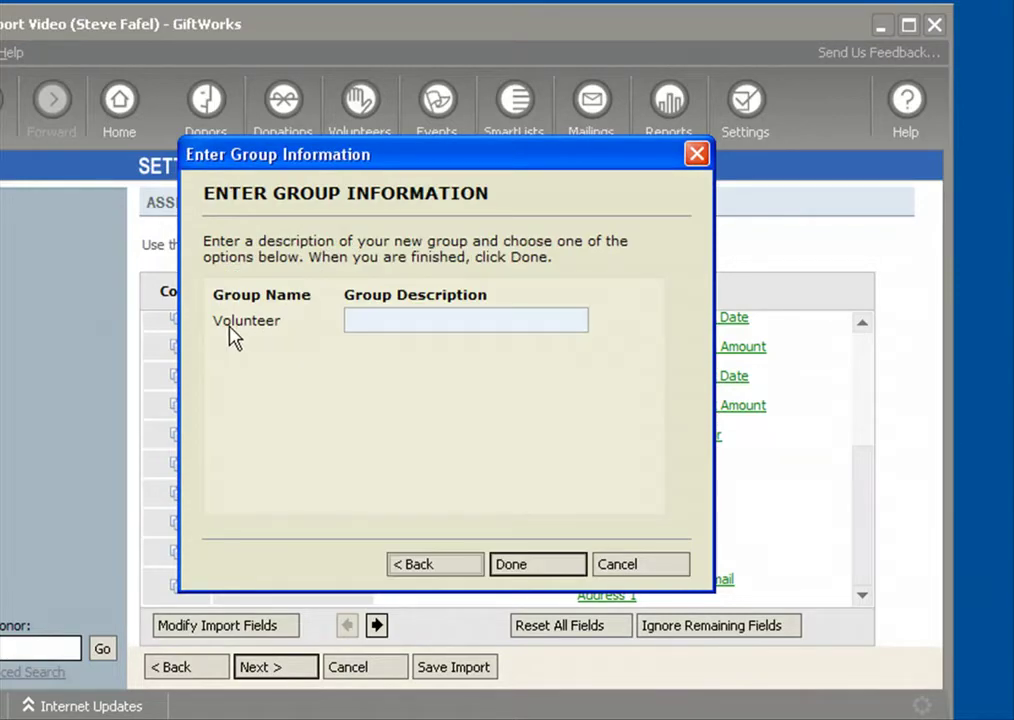
{"action": "left_click", "coordinate": [396, 322]}
{"action": "type", "text": "This is a desscription"}
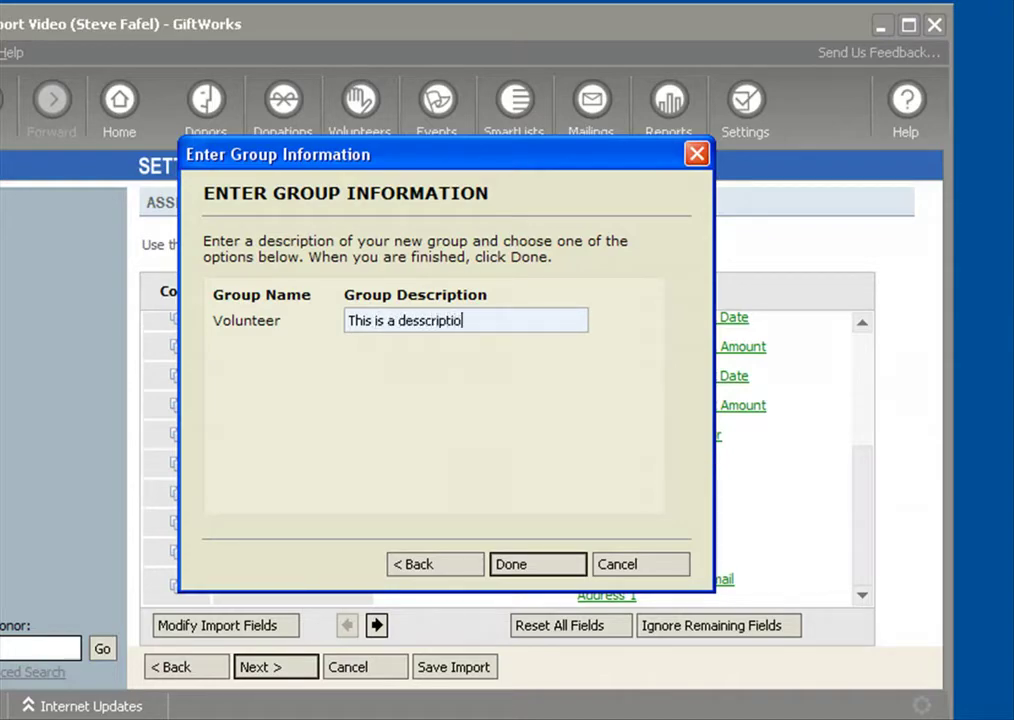
{"action": "left_click", "coordinate": [539, 566]}
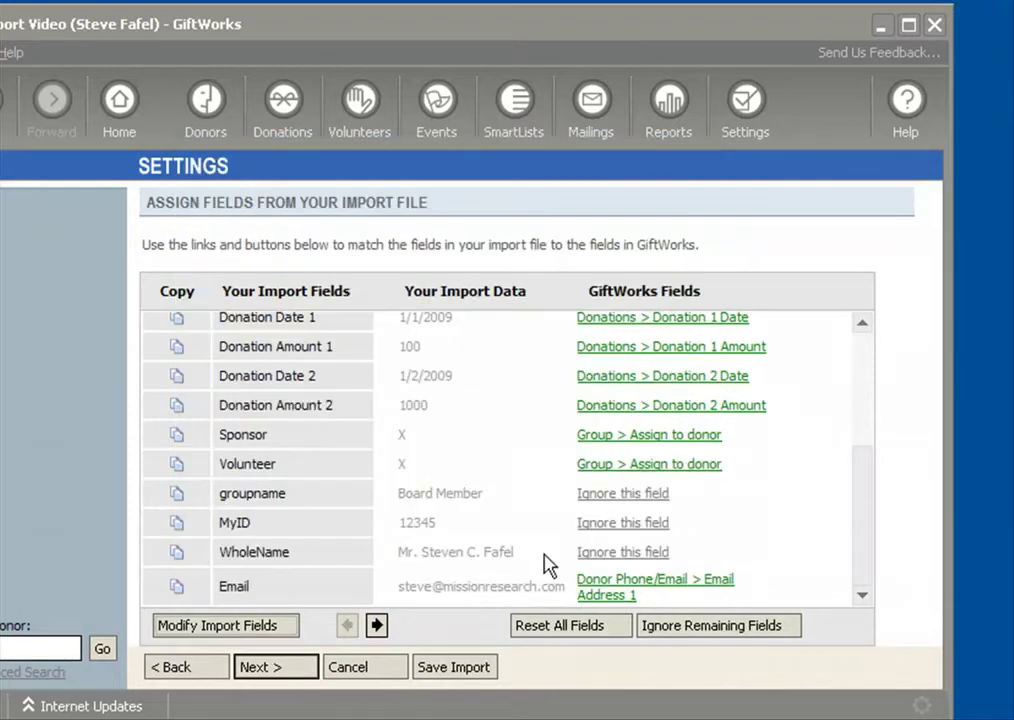
Assign the groupname import field to new groups created from the information in its column, leaving the group descriptions blank
{"action": "double_click", "coordinate": [224, 496]}
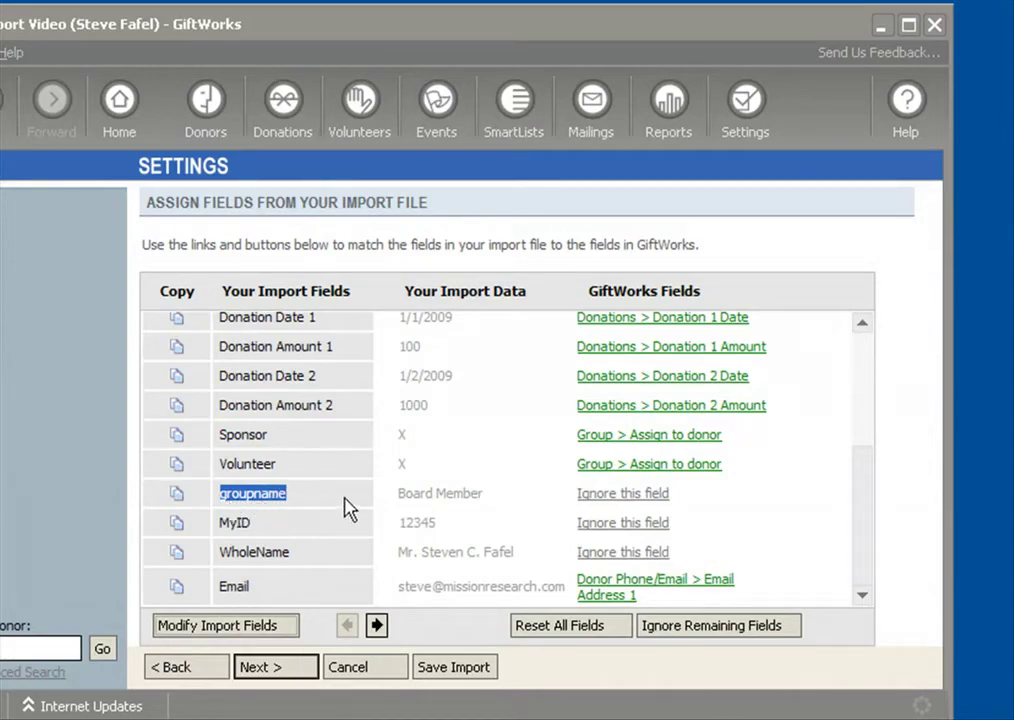
{"action": "left_click_drag", "start_coordinate": [399, 497], "coordinate": [486, 495]}
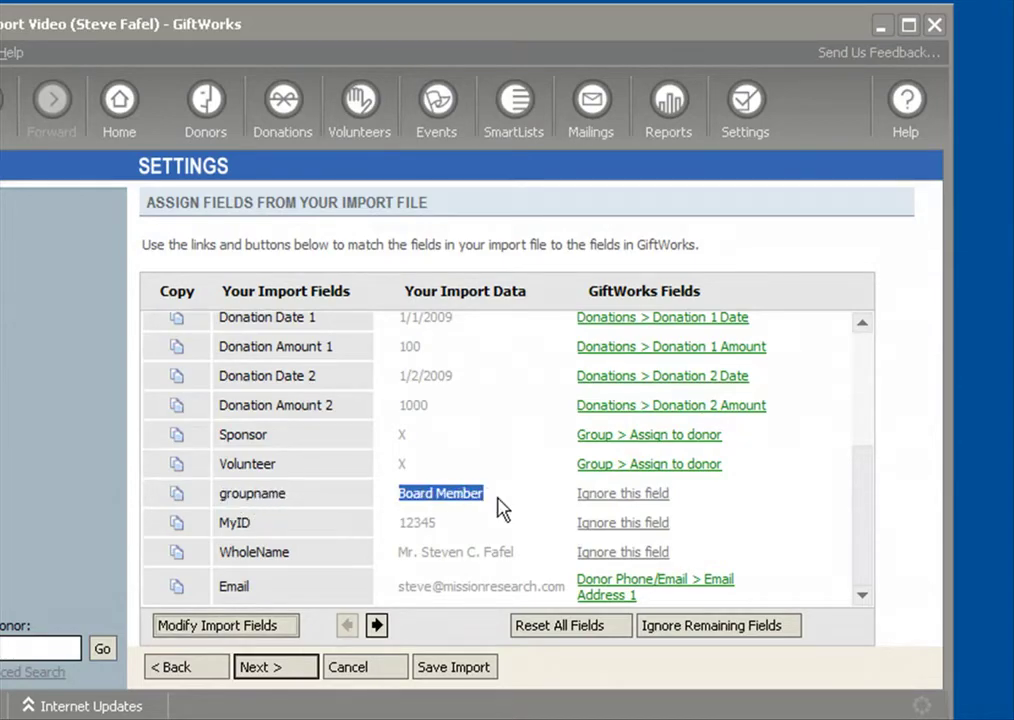
{"action": "left_click", "coordinate": [613, 495]}
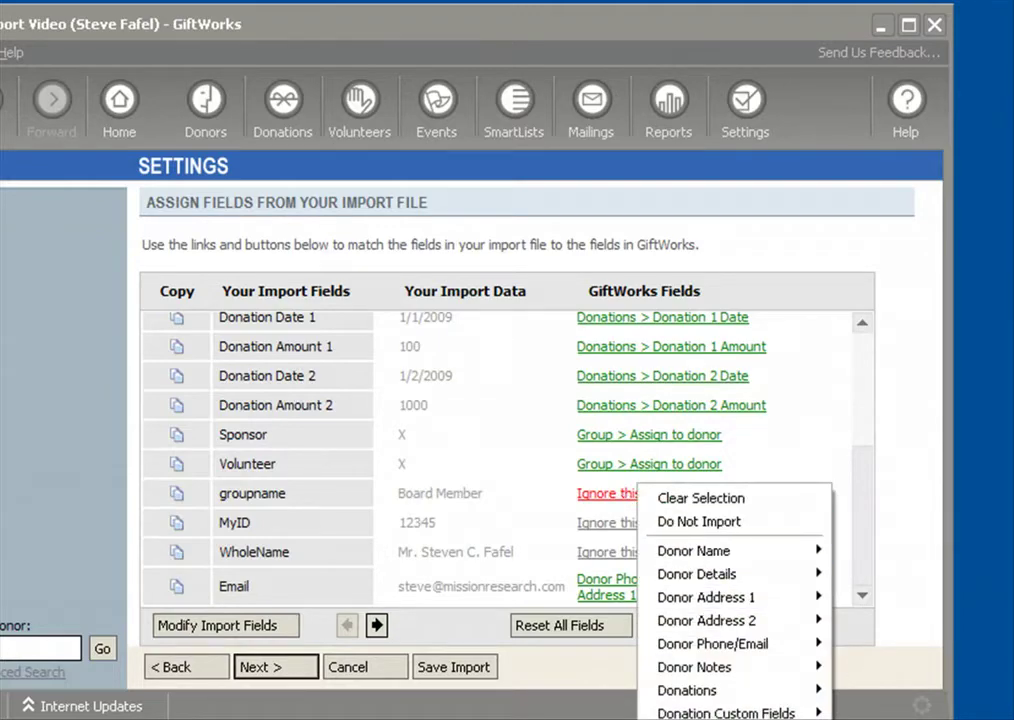
{"action": "key", "text": "Escape"}
{"action": "left_click", "coordinate": [607, 495]}
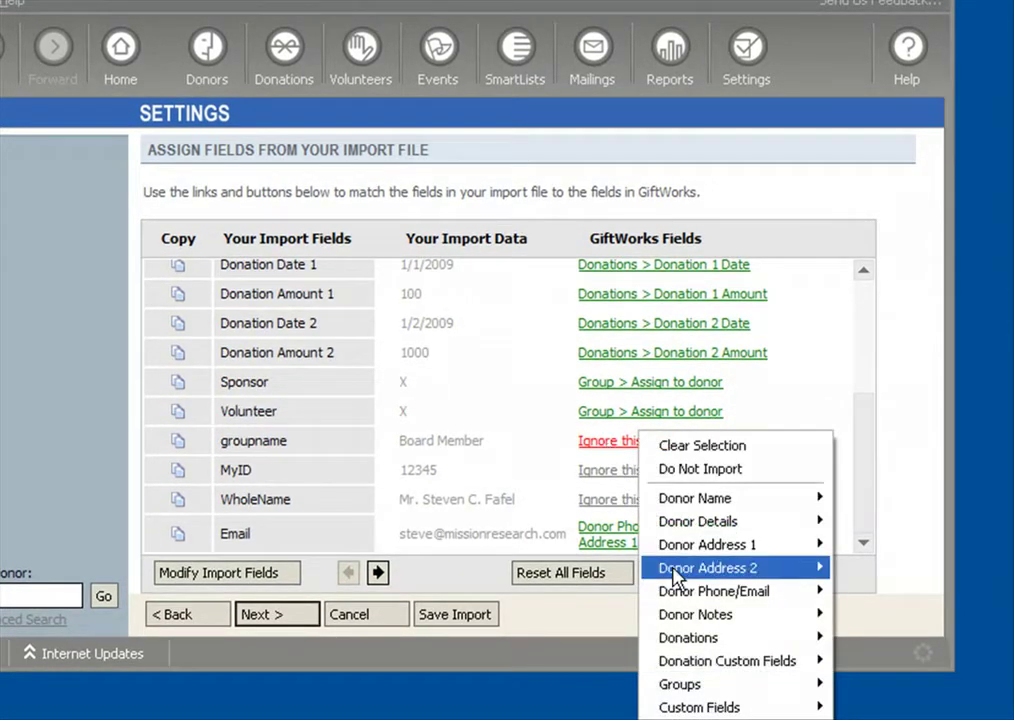
{"action": "mouse_move", "coordinate": [729, 688]}
{"action": "left_click", "coordinate": [872, 692]}
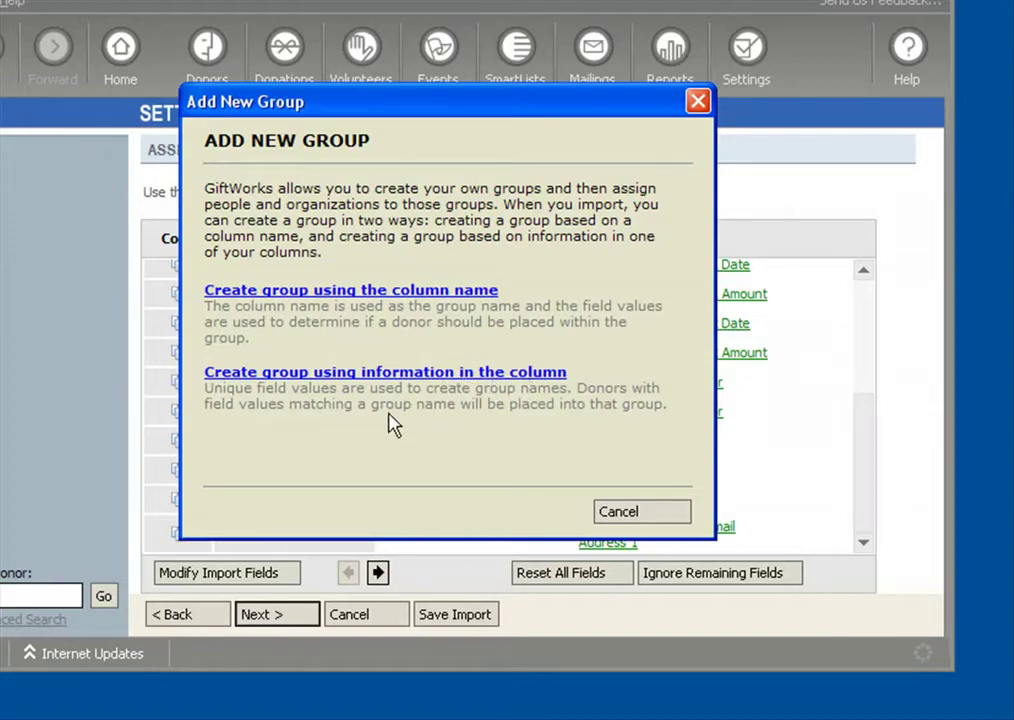
{"action": "left_click", "coordinate": [311, 377]}
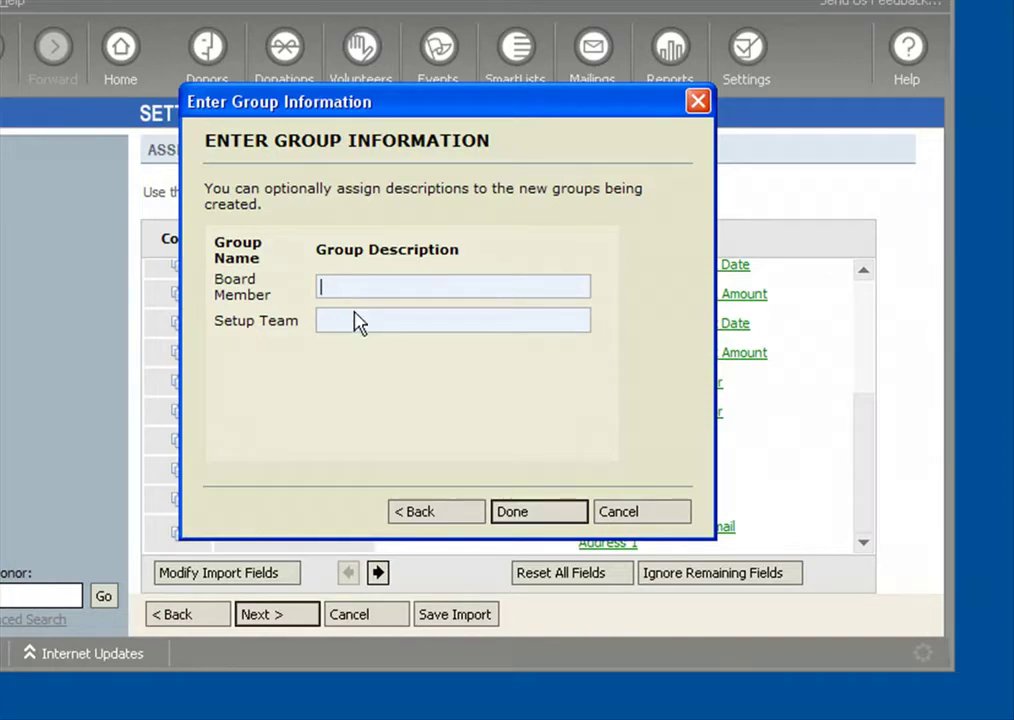
{"action": "left_click", "coordinate": [530, 516]}
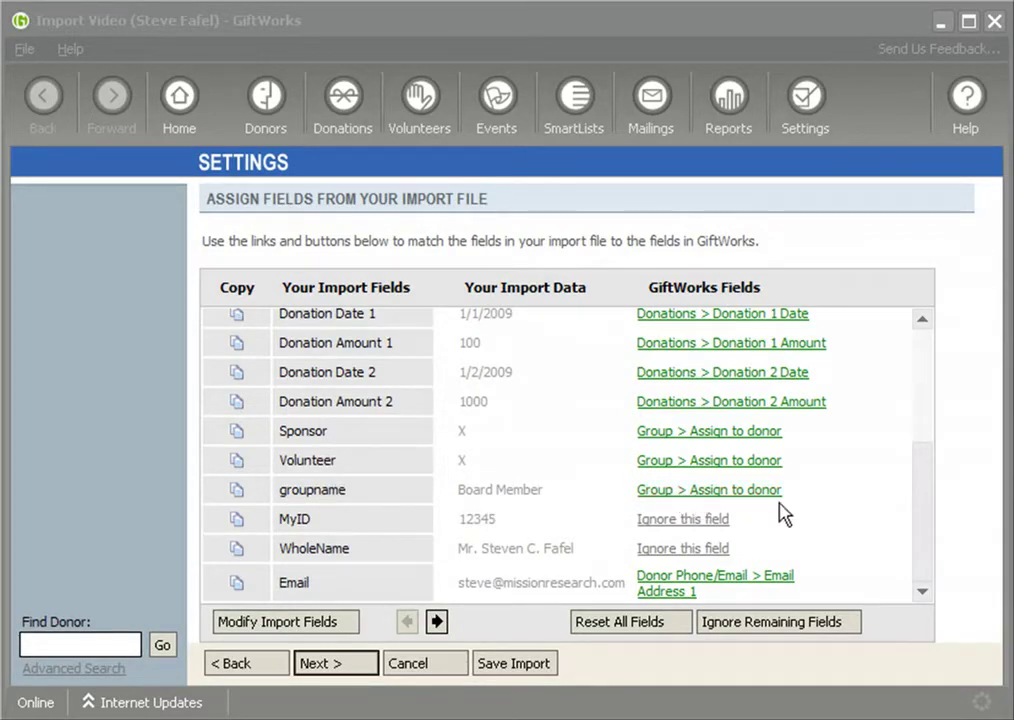
Examine the MyID import field's name and its import data
{"action": "double_click", "coordinate": [283, 520]}
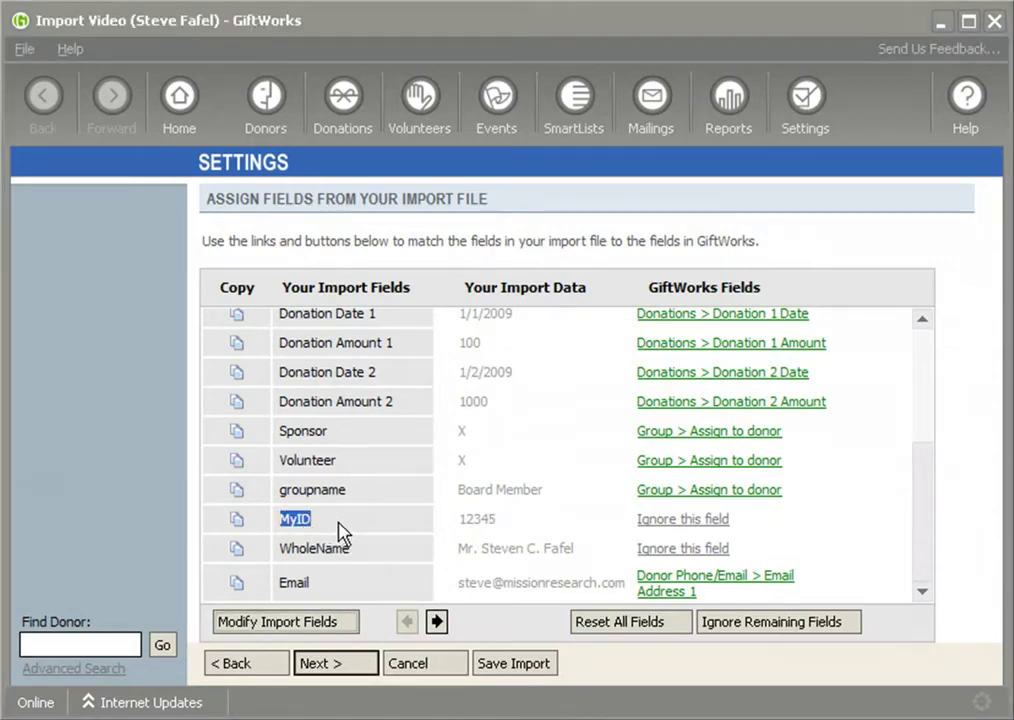
{"action": "left_click_drag", "start_coordinate": [460, 520], "coordinate": [507, 520]}
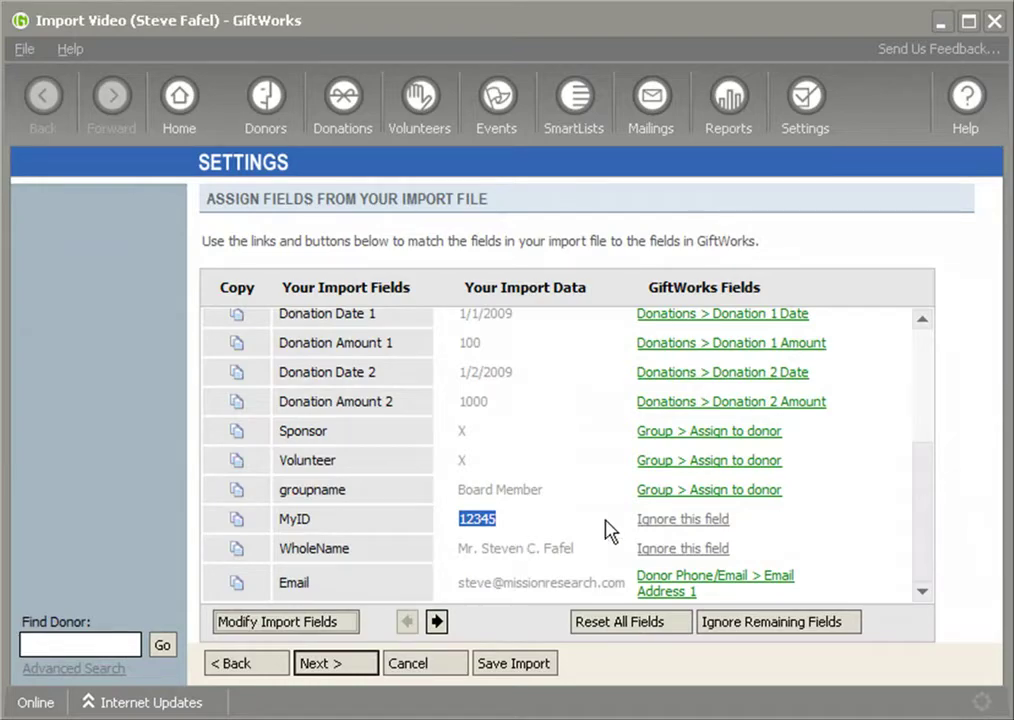
{"action": "left_click", "coordinate": [700, 519]}
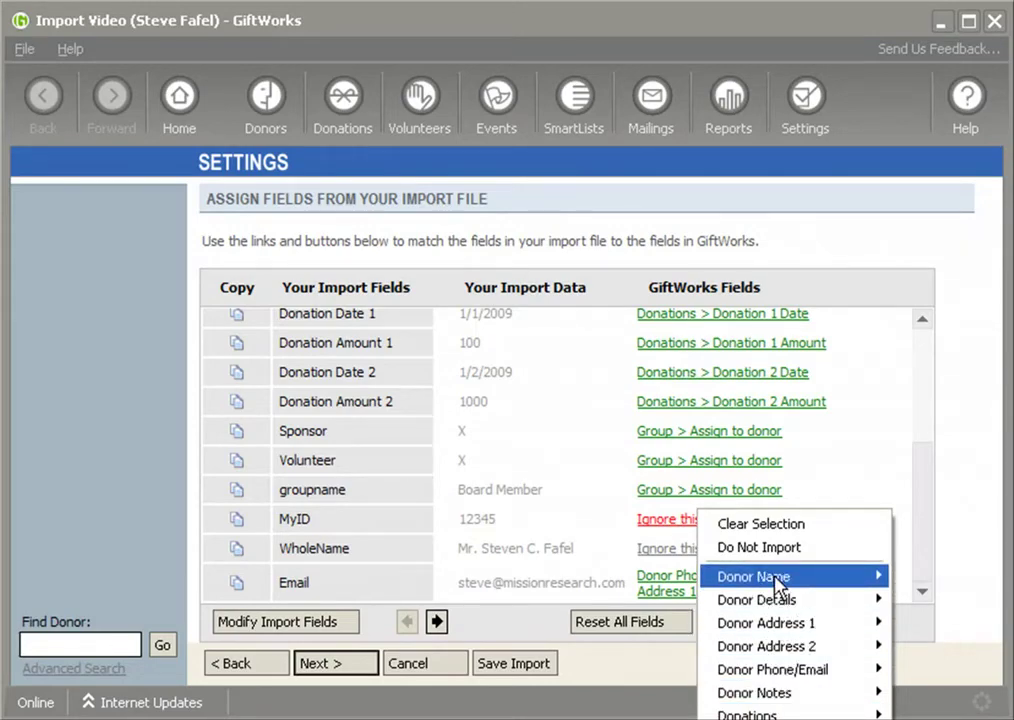
{"action": "mouse_move", "coordinate": [800, 622]}
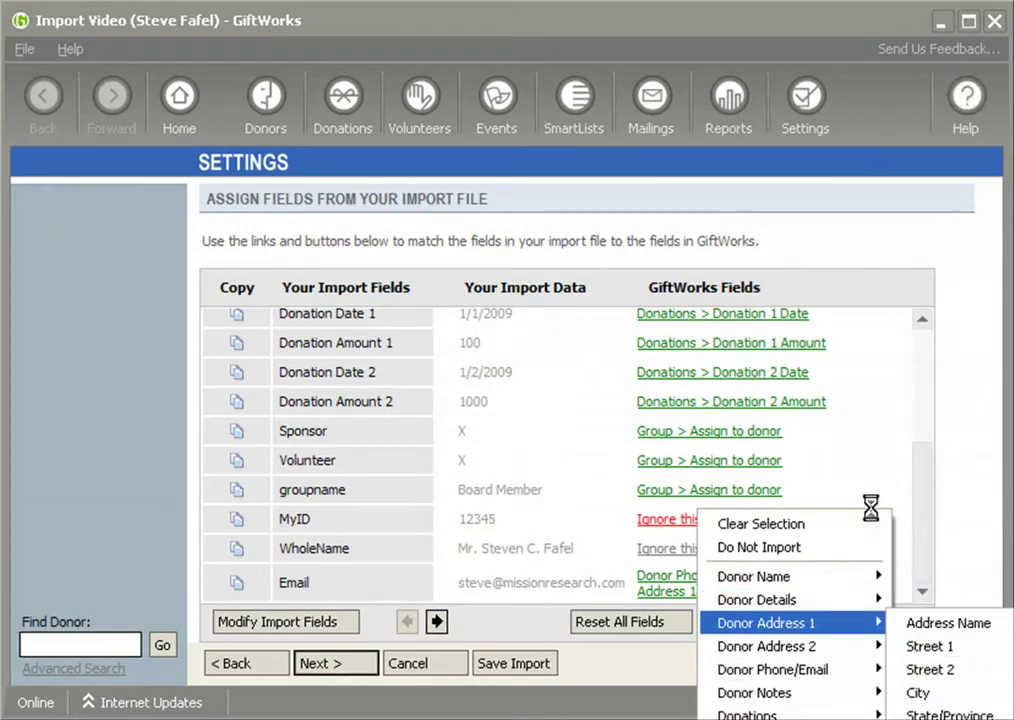
{"action": "left_click", "coordinate": [831, 521]}
{"action": "left_click", "coordinate": [659, 528]}
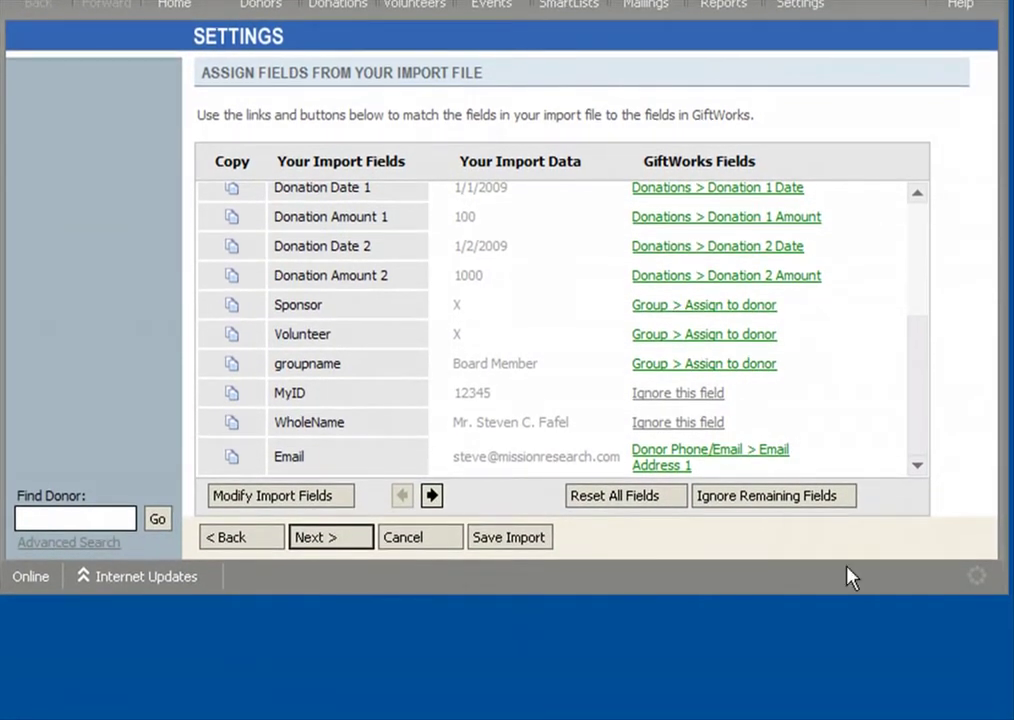
{"action": "left_click", "coordinate": [670, 395]}
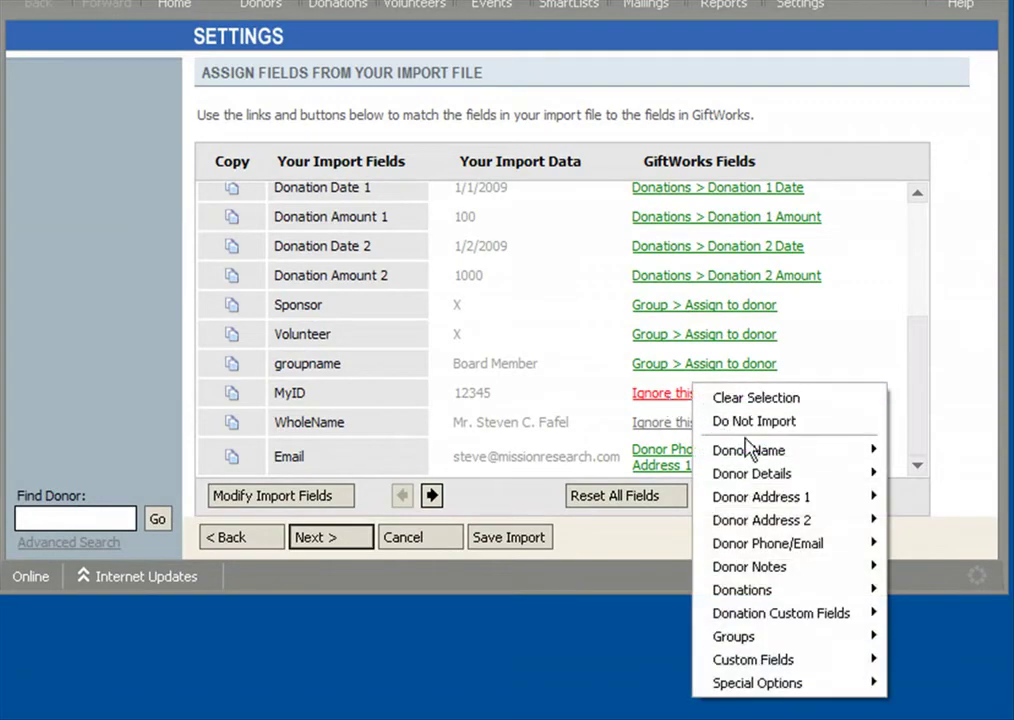
{"action": "mouse_move", "coordinate": [826, 668]}
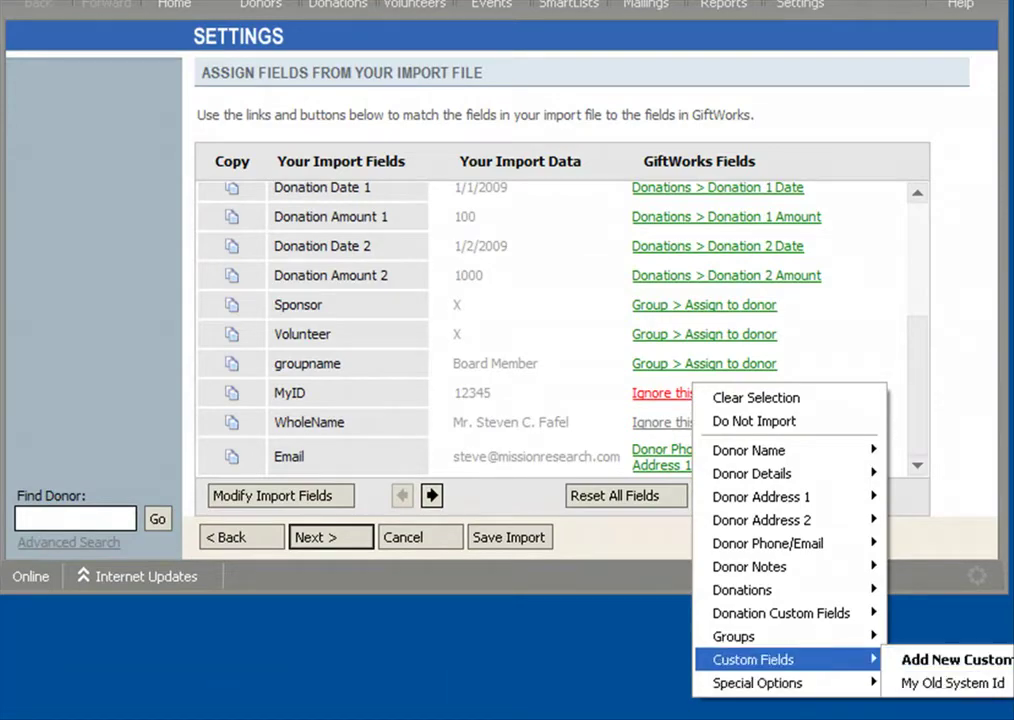
{"action": "left_click", "coordinate": [672, 708]}
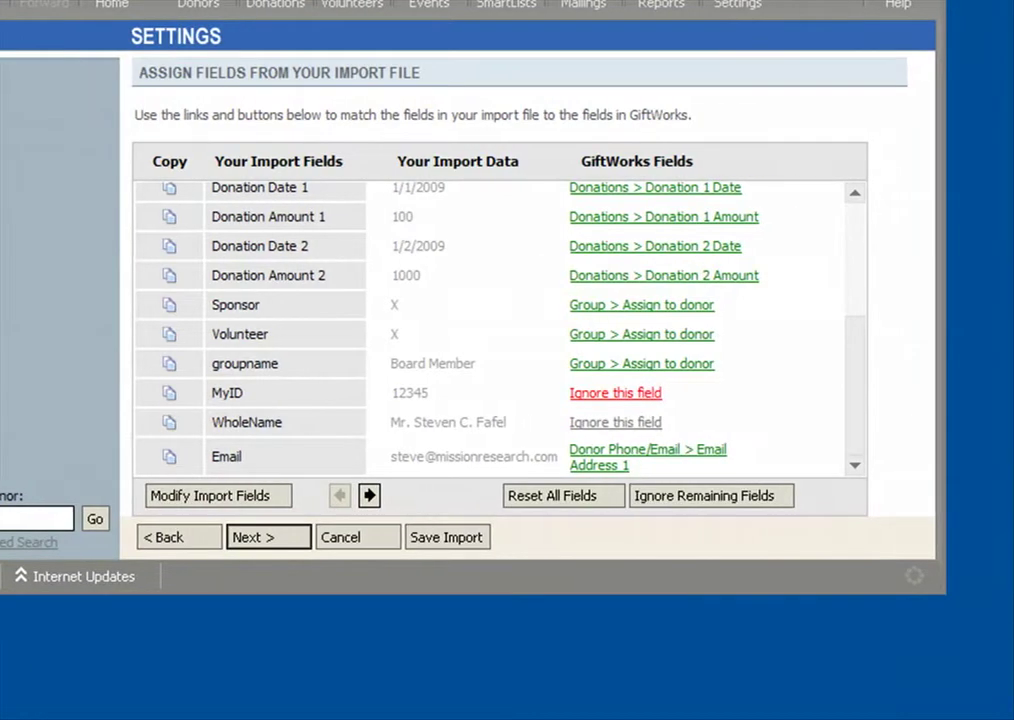
Try to add a new custom field of type Textbox for the MyID import field
{"action": "left_click", "coordinate": [605, 394]}
{"action": "mouse_move", "coordinate": [720, 660]}
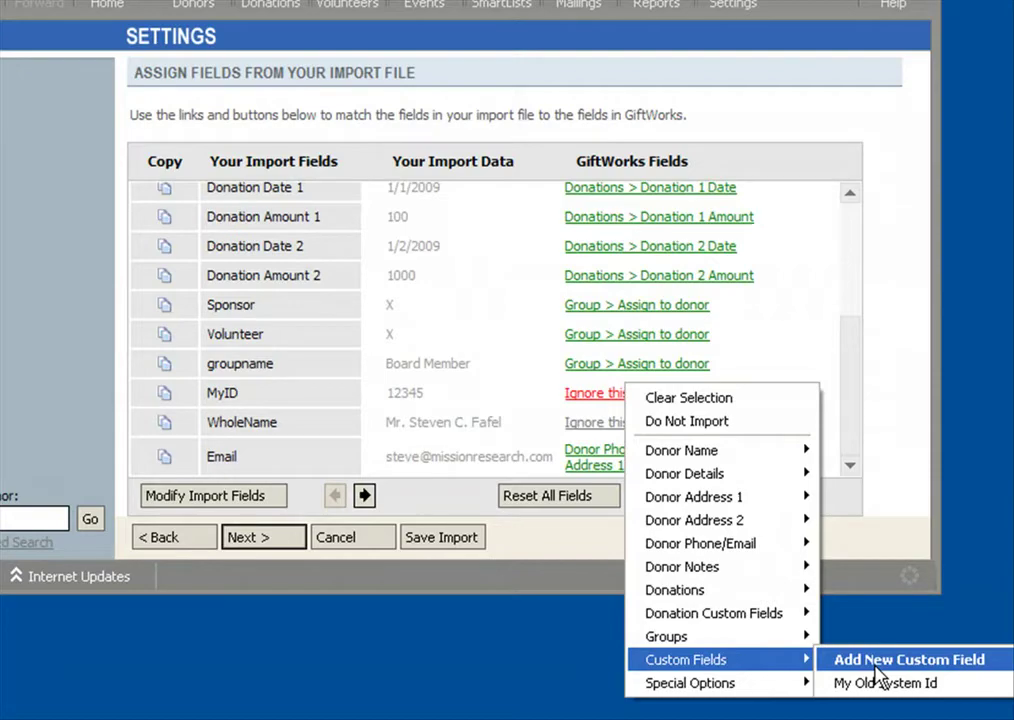
{"action": "left_click", "coordinate": [910, 660]}
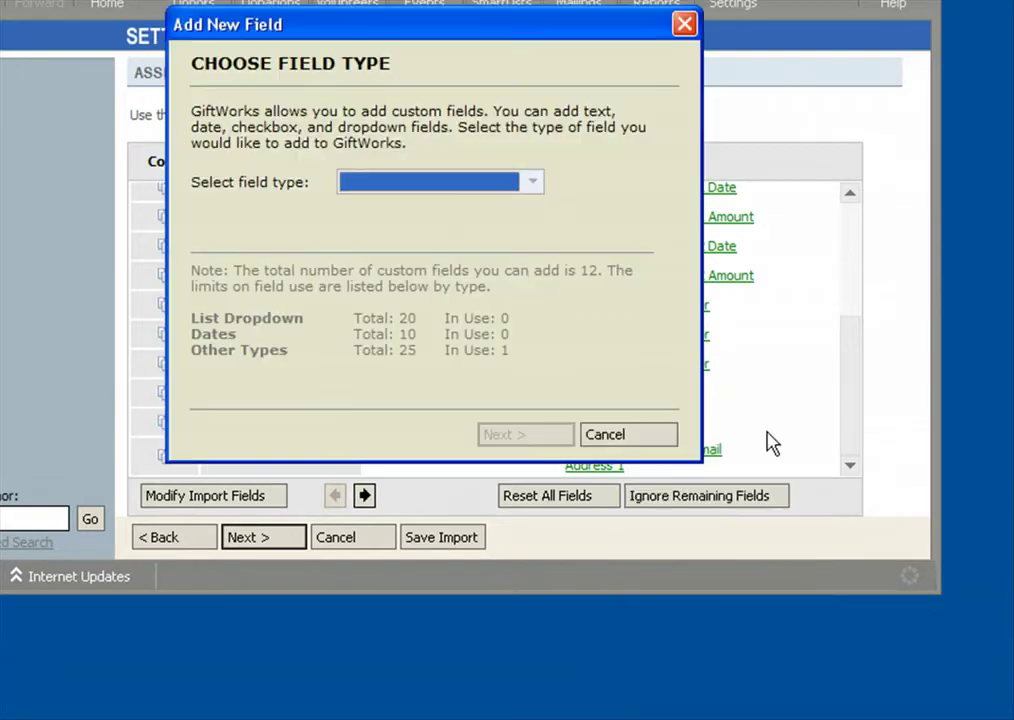
{"action": "left_click", "coordinate": [428, 186]}
{"action": "left_click", "coordinate": [405, 204]}
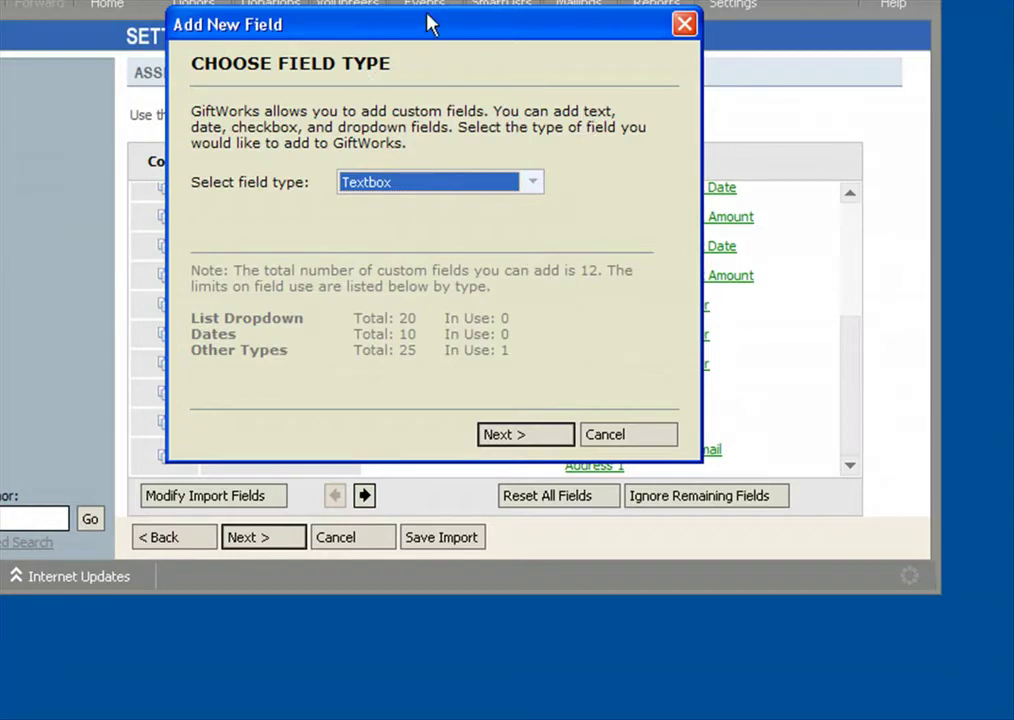
{"action": "left_click_drag", "start_coordinate": [430, 23], "coordinate": [483, 70]}
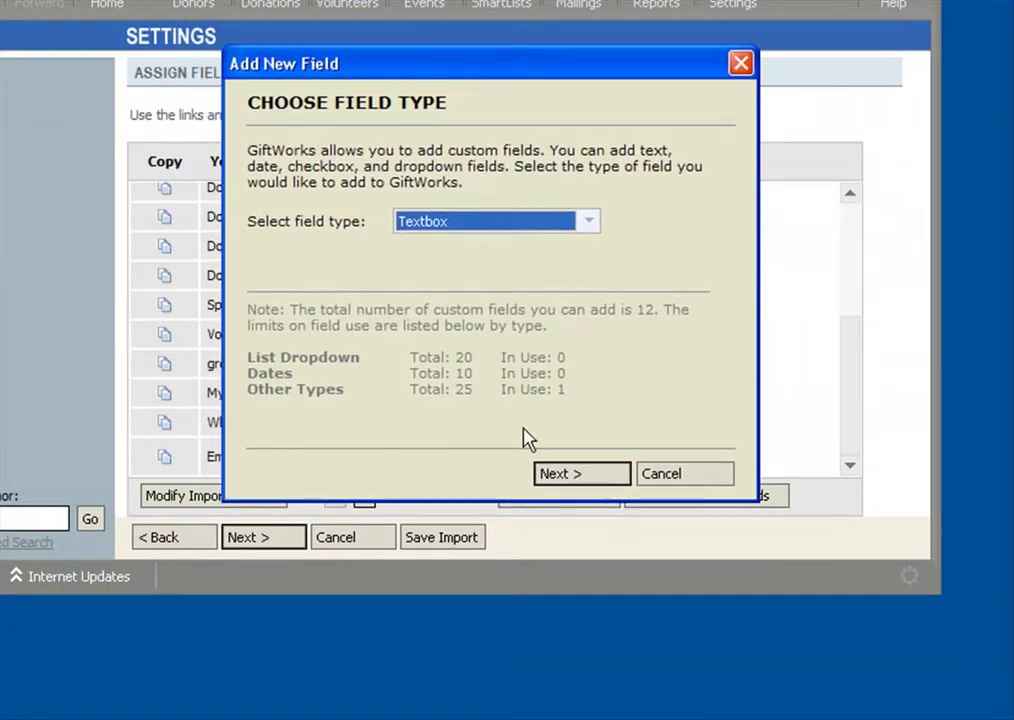
{"action": "left_click", "coordinate": [712, 471]}
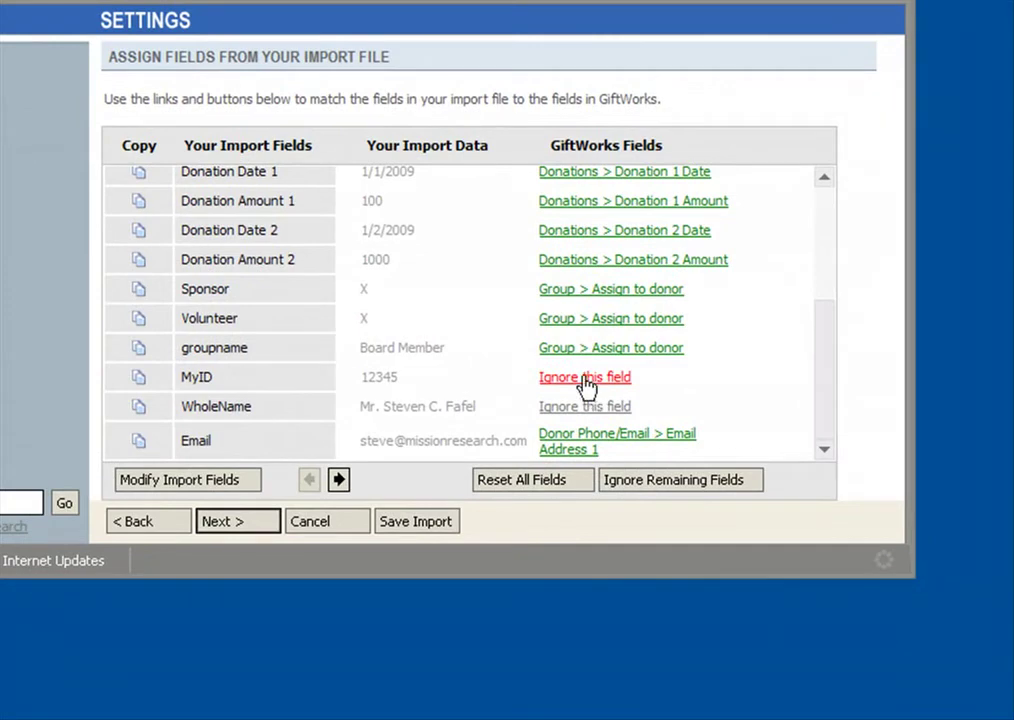
Map the MyID import field to the existing custom field My Old System Id
{"action": "left_click", "coordinate": [585, 380]}
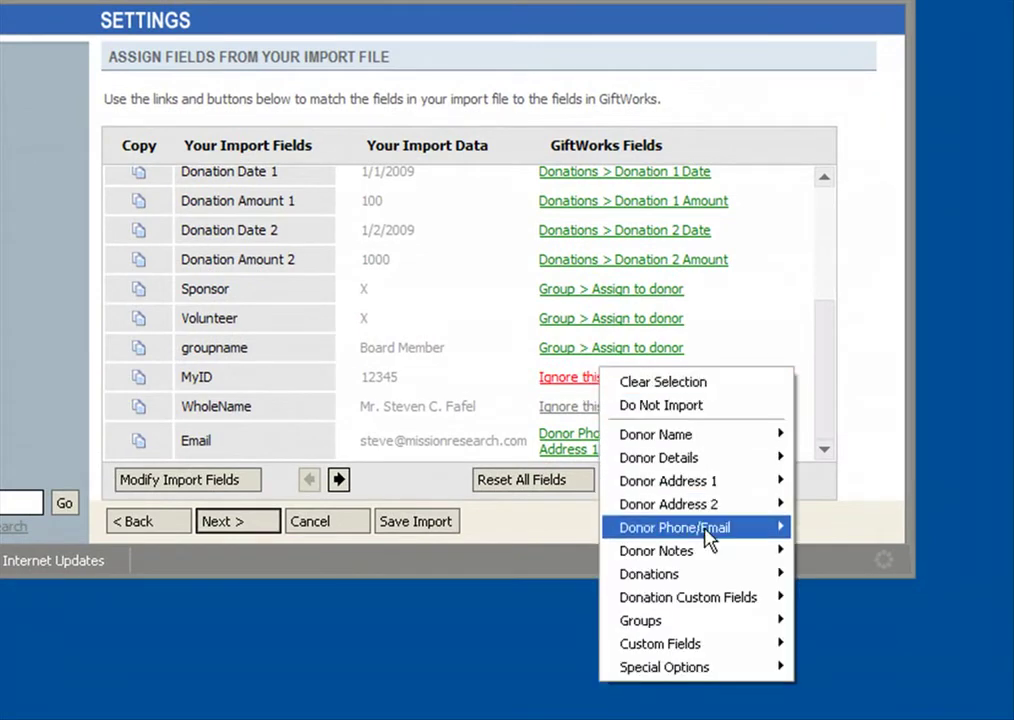
{"action": "mouse_move", "coordinate": [680, 598]}
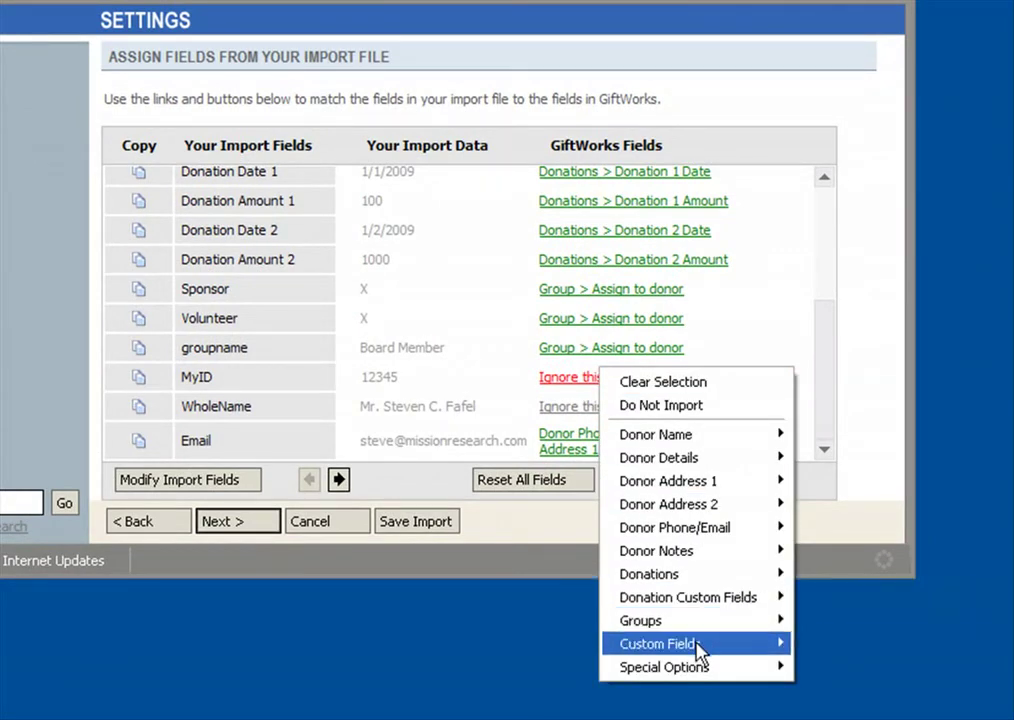
{"action": "mouse_move", "coordinate": [697, 648]}
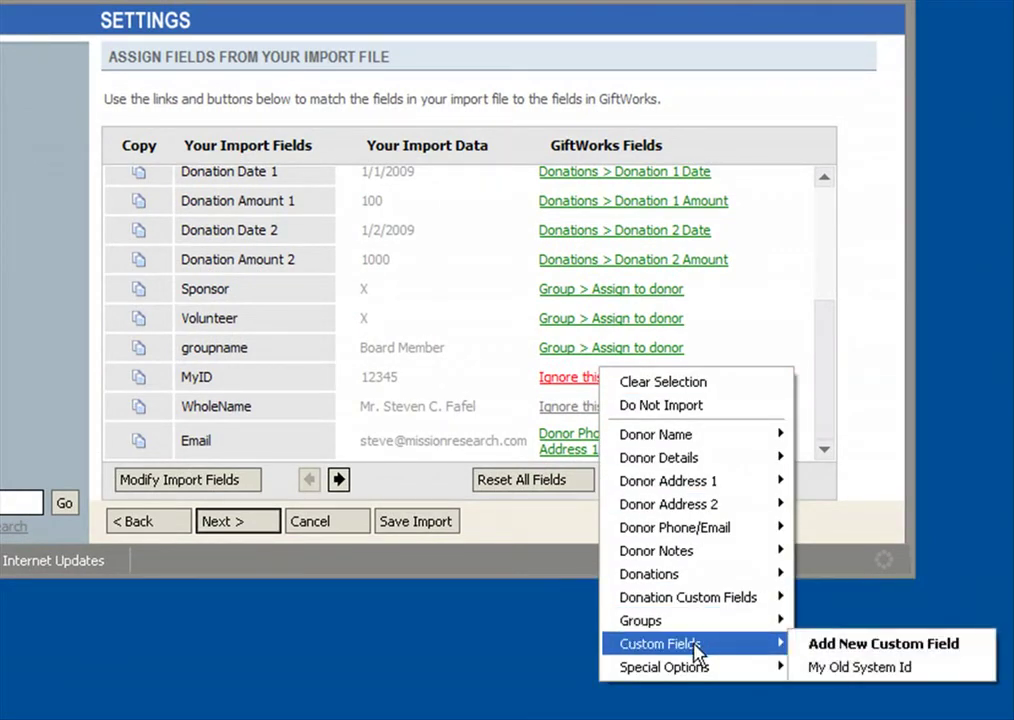
{"action": "left_click", "coordinate": [841, 674]}
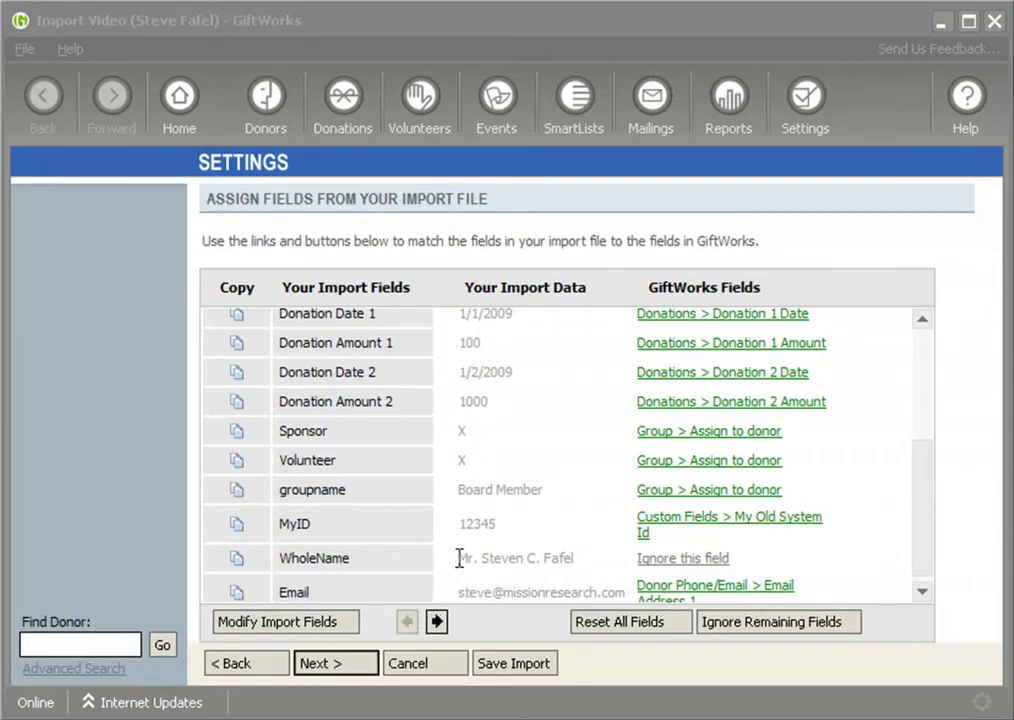
Compare the WholeName field's import data with the separate first, middle and last name fields at the start of the list
{"action": "left_click_drag", "start_coordinate": [459, 558], "coordinate": [568, 553]}
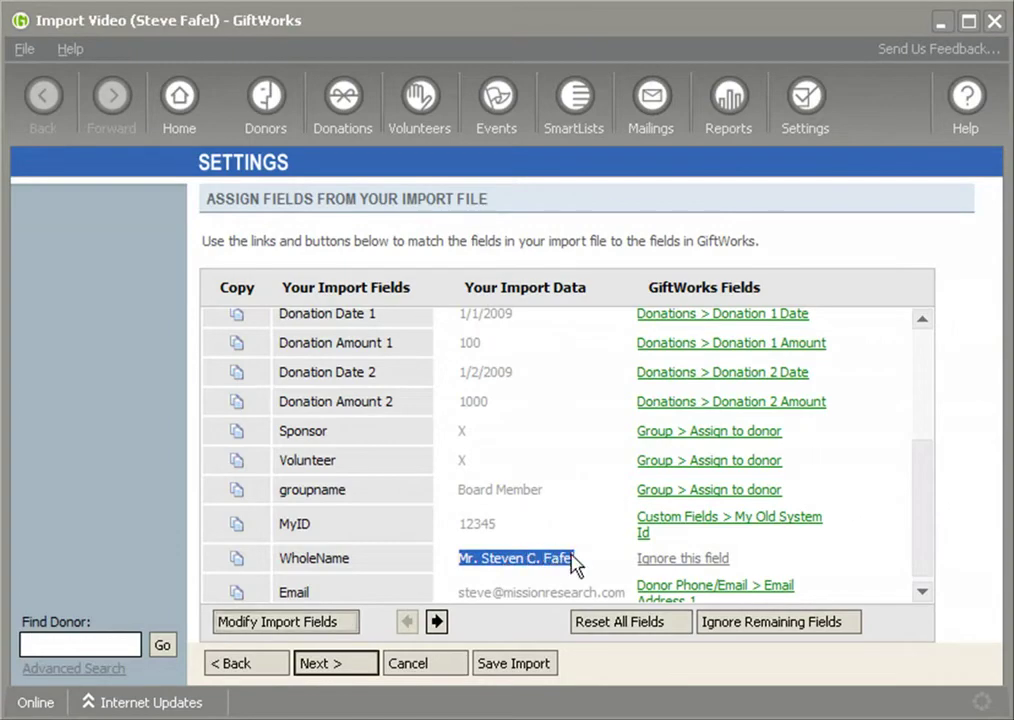
{"action": "left_click", "coordinate": [453, 568]}
{"action": "left_click_drag", "start_coordinate": [455, 568], "coordinate": [851, 593]}
{"action": "left_click_drag", "start_coordinate": [923, 559], "coordinate": [916, 405]}
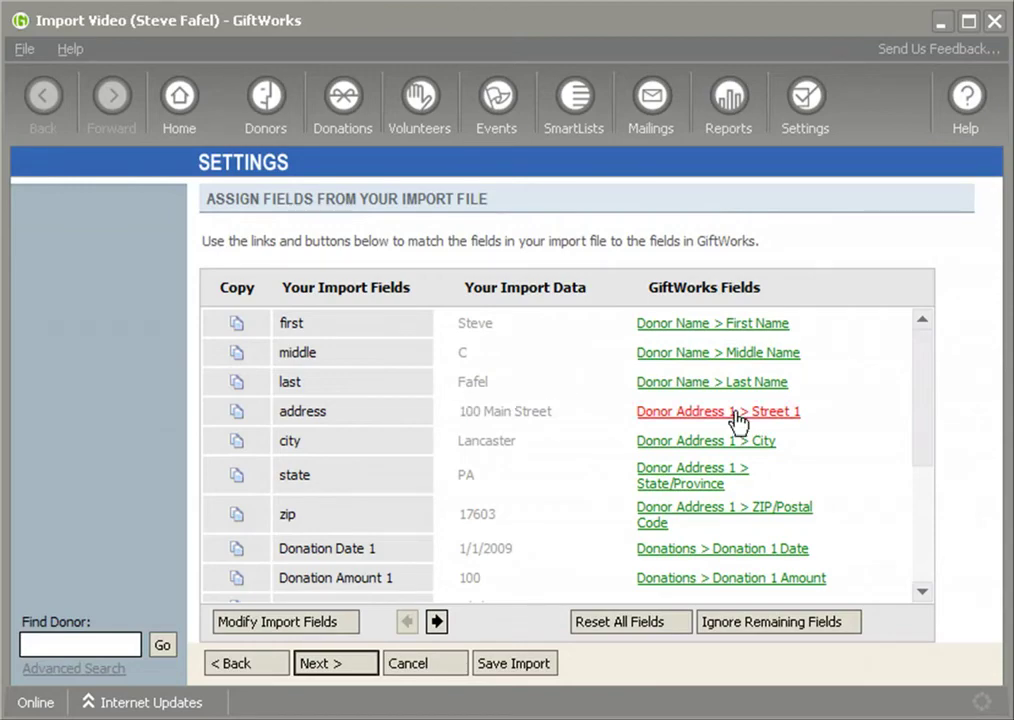
{"action": "left_click_drag", "start_coordinate": [914, 428], "coordinate": [930, 566]}
{"action": "left_click_drag", "start_coordinate": [459, 548], "coordinate": [590, 549]}
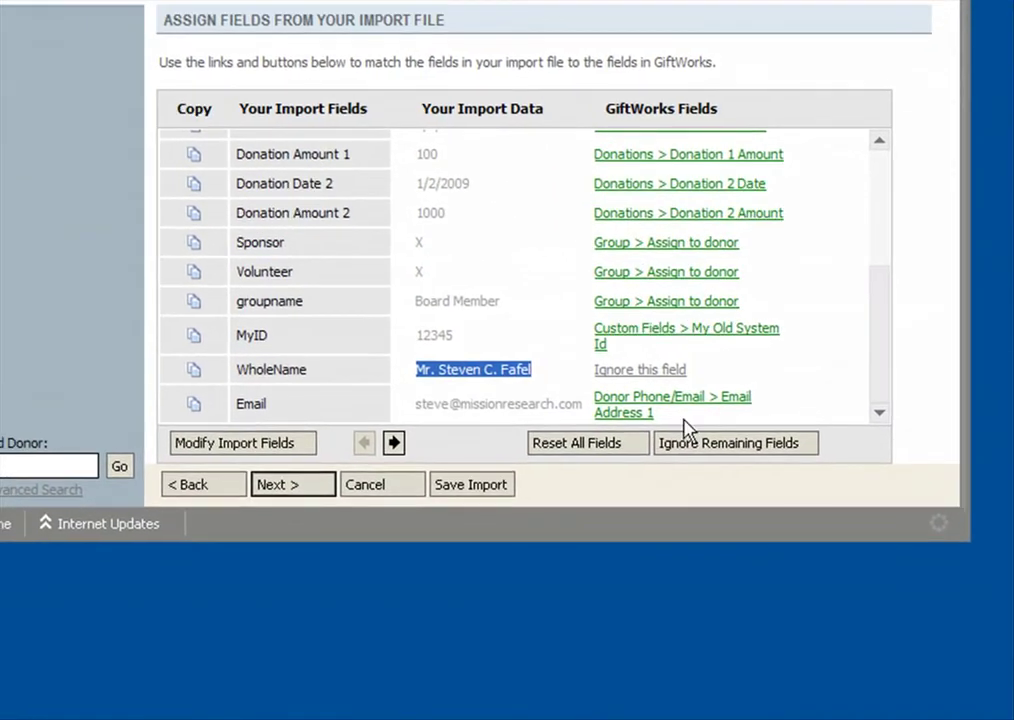
Open the Name Tool for the WholeName import field and examine the name formats it offers
{"action": "left_click", "coordinate": [600, 327]}
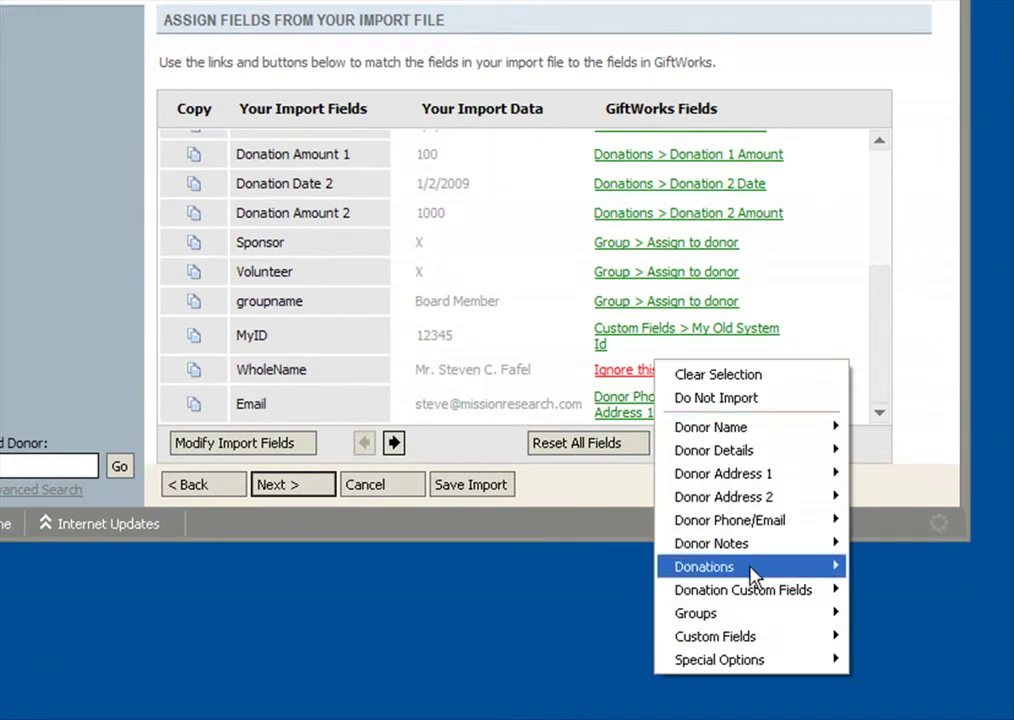
{"action": "mouse_move", "coordinate": [769, 663]}
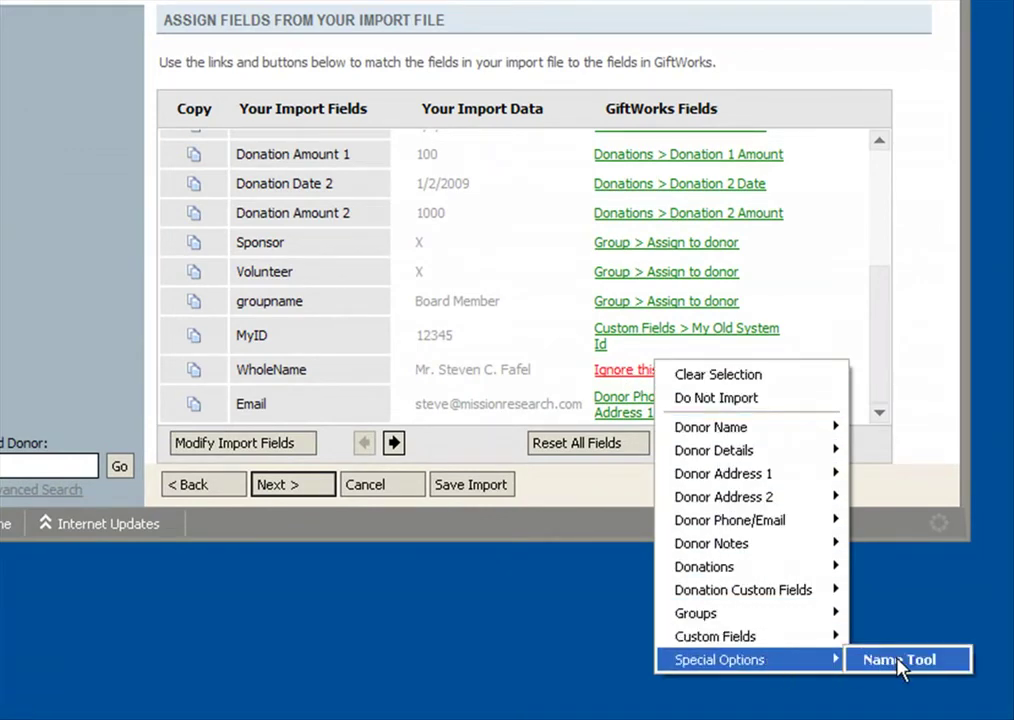
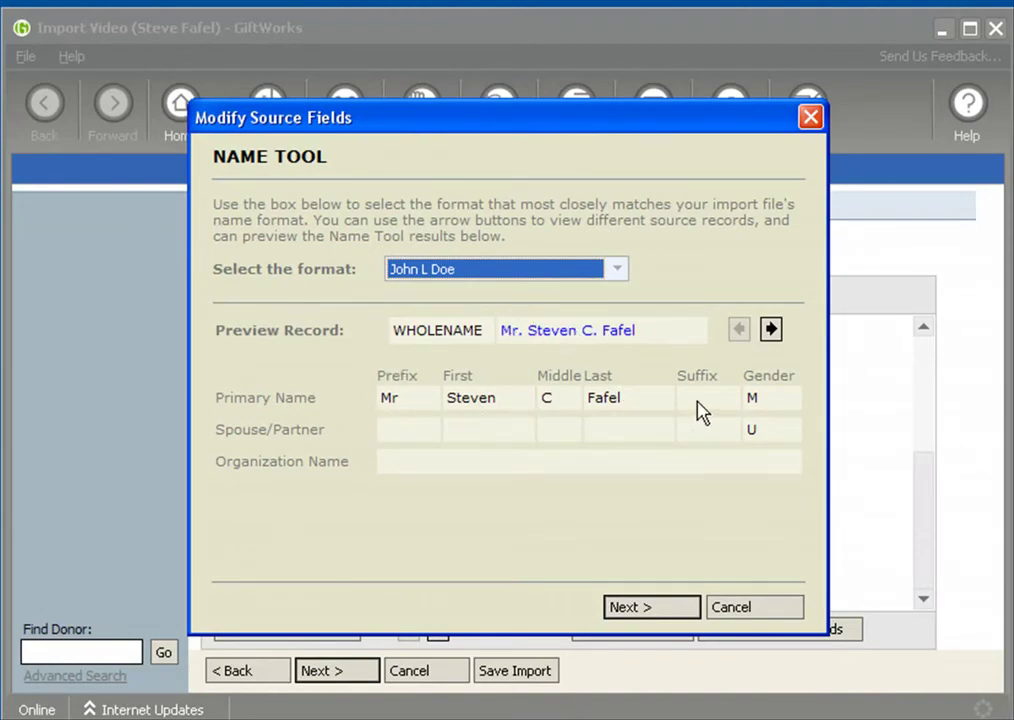
{"action": "left_click", "coordinate": [617, 270]}
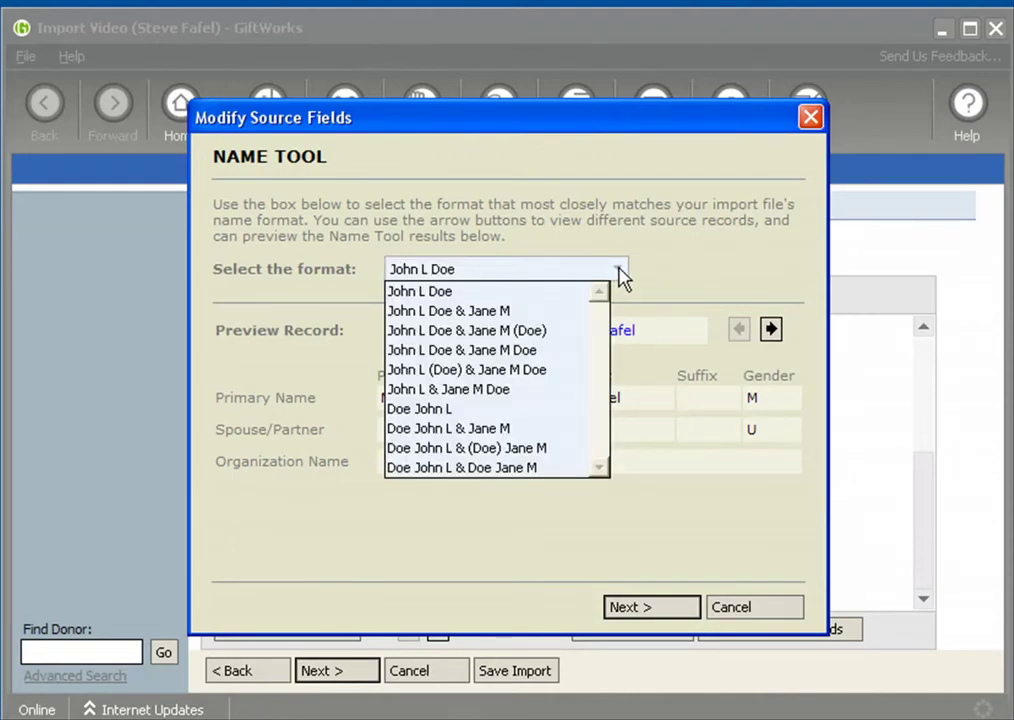
{"action": "left_click", "coordinate": [618, 272]}
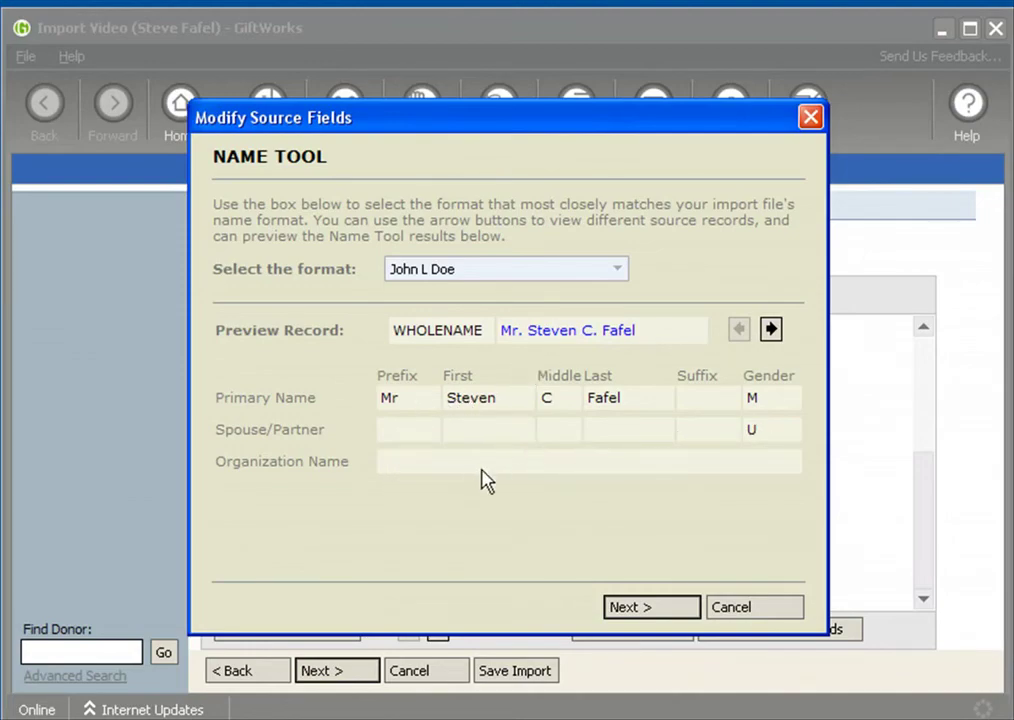
Preview how the John L Doe format splits the WholeName data of neighbouring source records
{"action": "left_click", "coordinate": [772, 336]}
{"action": "left_click", "coordinate": [740, 333]}
{"action": "left_click", "coordinate": [772, 333]}
{"action": "left_click", "coordinate": [740, 330]}
{"action": "left_click", "coordinate": [772, 330]}
{"action": "left_click", "coordinate": [740, 330]}
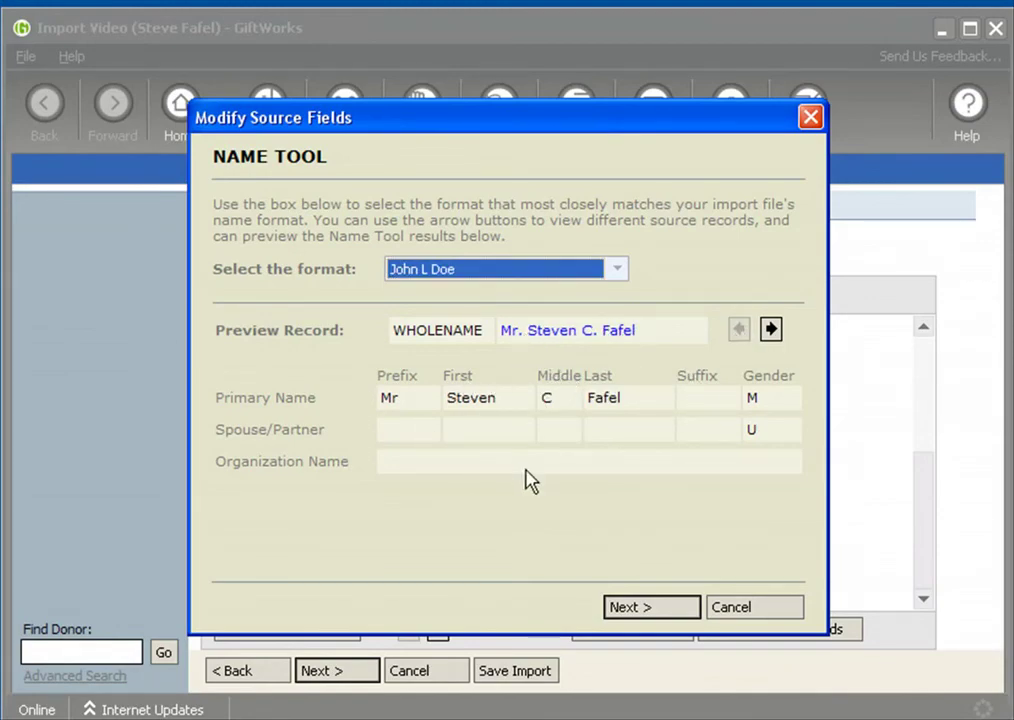
Try to select the primary name's prefix, first, middle, last and suffix parts for import from WholeName
{"action": "left_click", "coordinate": [645, 612]}
{"action": "left_click", "coordinate": [389, 302]}
{"action": "left_click", "coordinate": [456, 302]}
{"action": "left_click", "coordinate": [597, 302]}
{"action": "left_click", "coordinate": [549, 302]}
{"action": "left_click", "coordinate": [689, 302]}
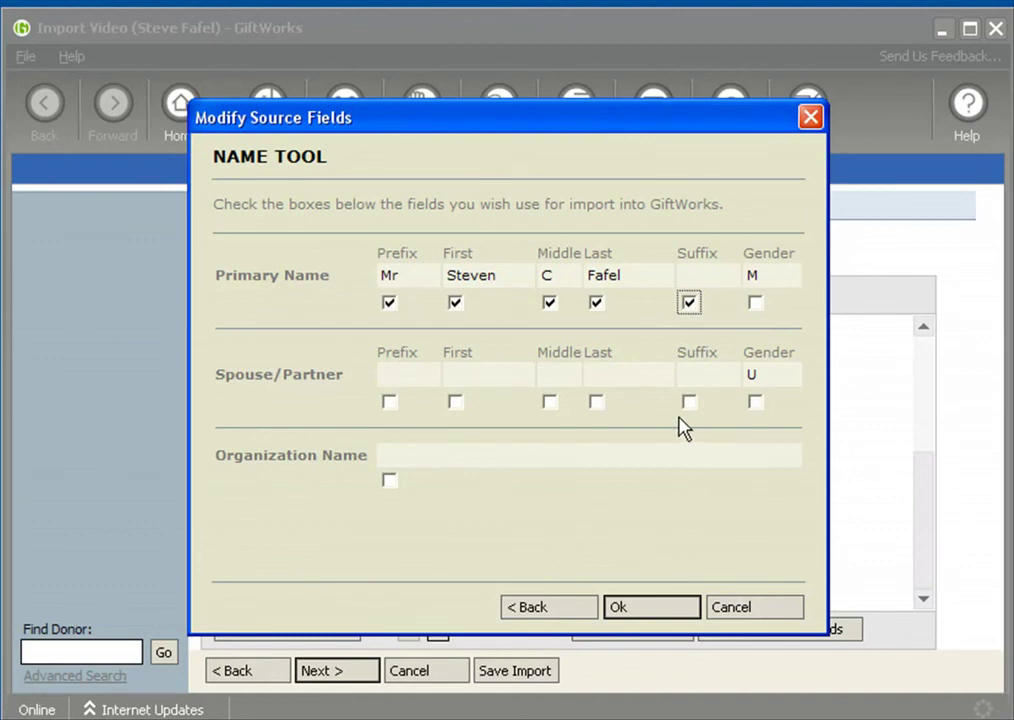
{"action": "left_click", "coordinate": [389, 302]}
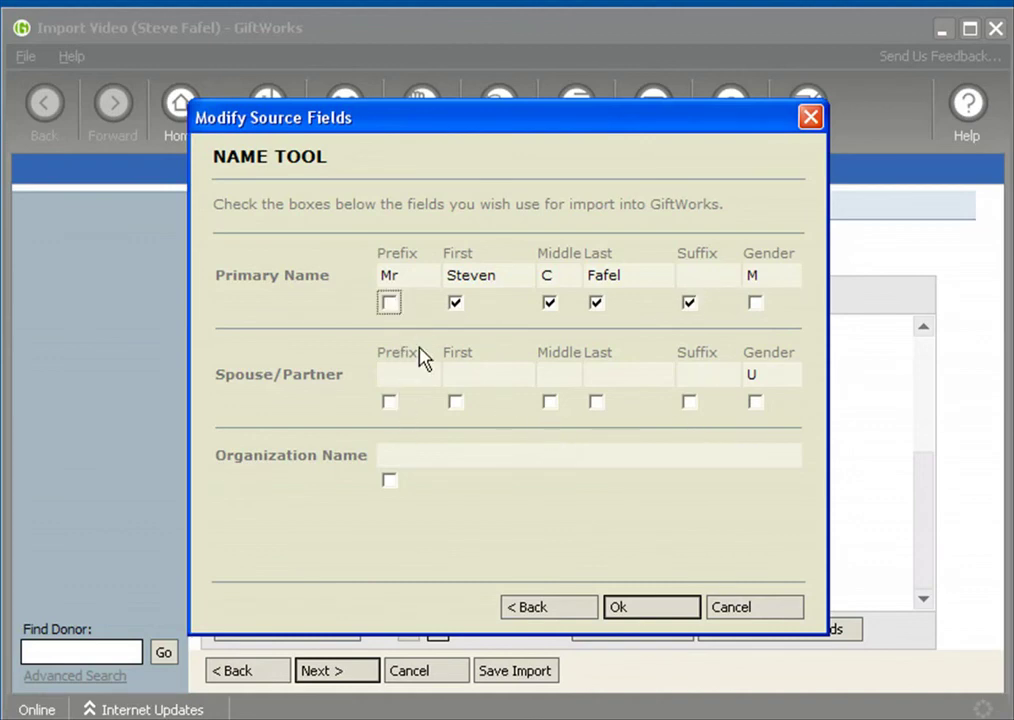
{"action": "left_click", "coordinate": [389, 302]}
{"action": "left_click", "coordinate": [549, 302]}
{"action": "left_click", "coordinate": [549, 302]}
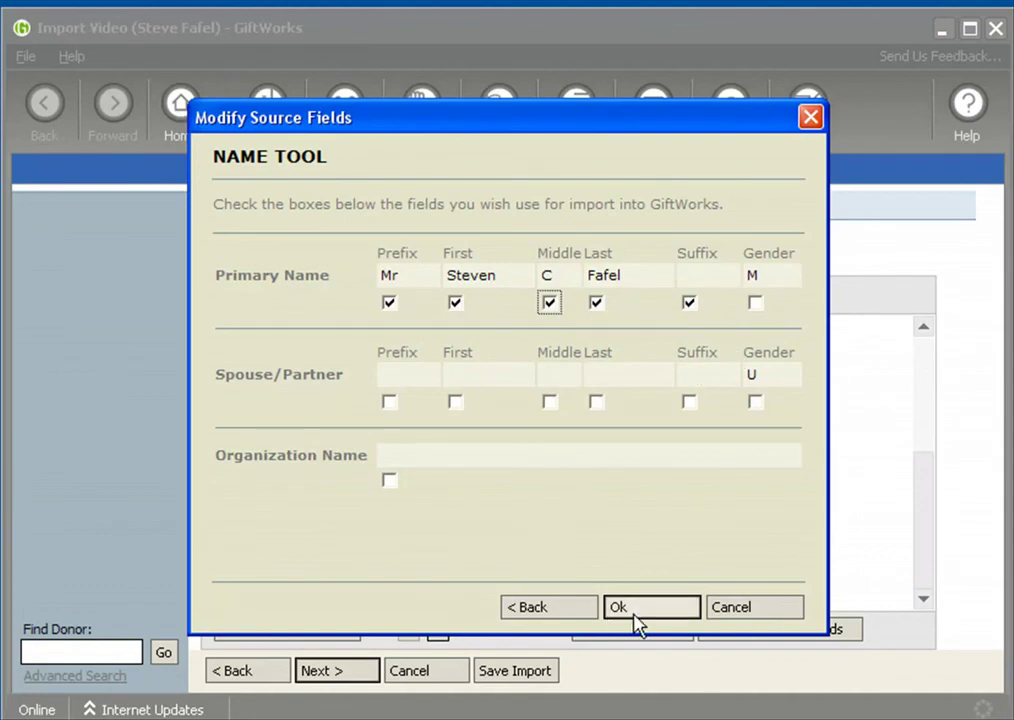
{"action": "left_click", "coordinate": [740, 610]}
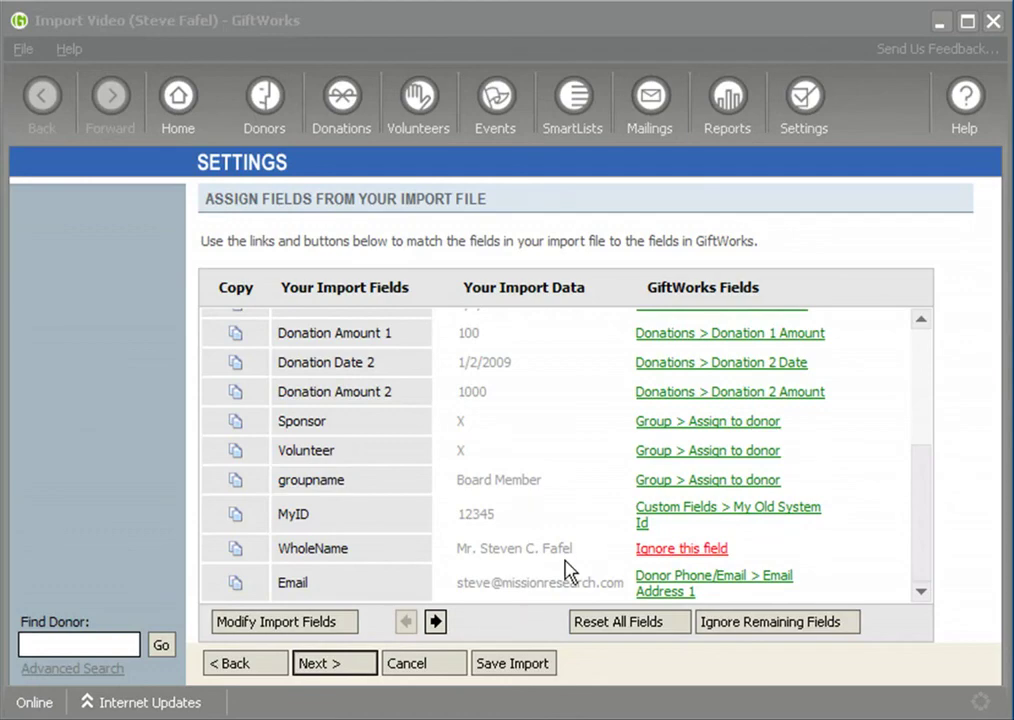
Examine the help topic on assigning import fields, including its import guide, and close the help
{"action": "left_click", "coordinate": [966, 100]}
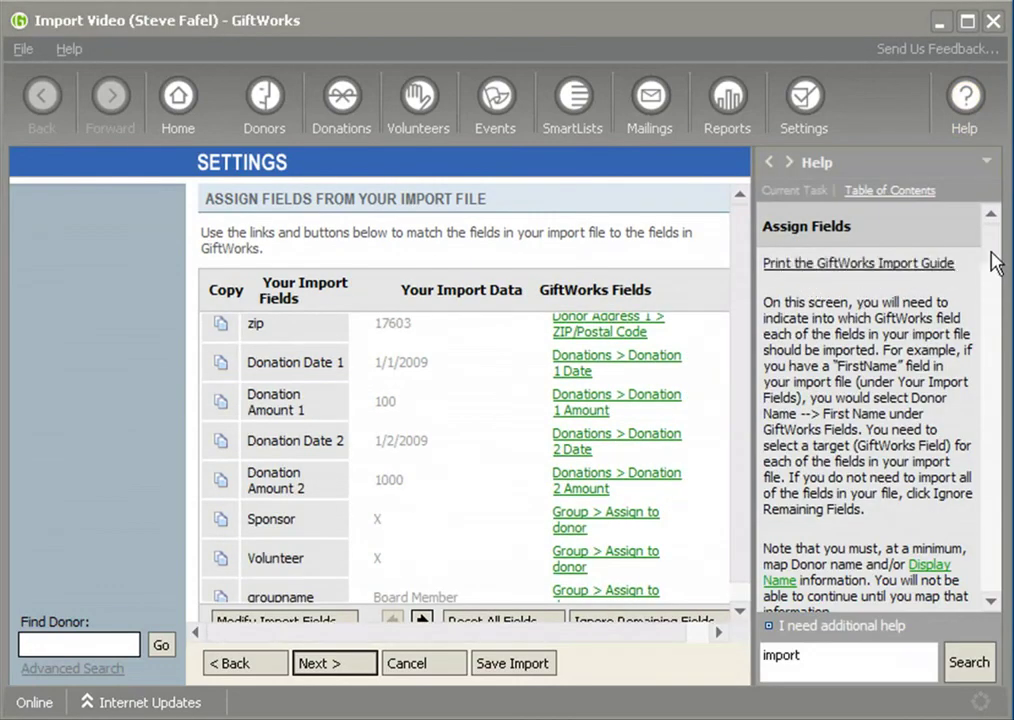
{"action": "mouse_move", "coordinate": [989, 222]}
{"action": "left_mouse_down"}
{"action": "mouse_move", "coordinate": [983, 537]}
{"action": "mouse_move", "coordinate": [983, 215]}
{"action": "left_mouse_up"}
{"action": "left_click", "coordinate": [945, 108]}
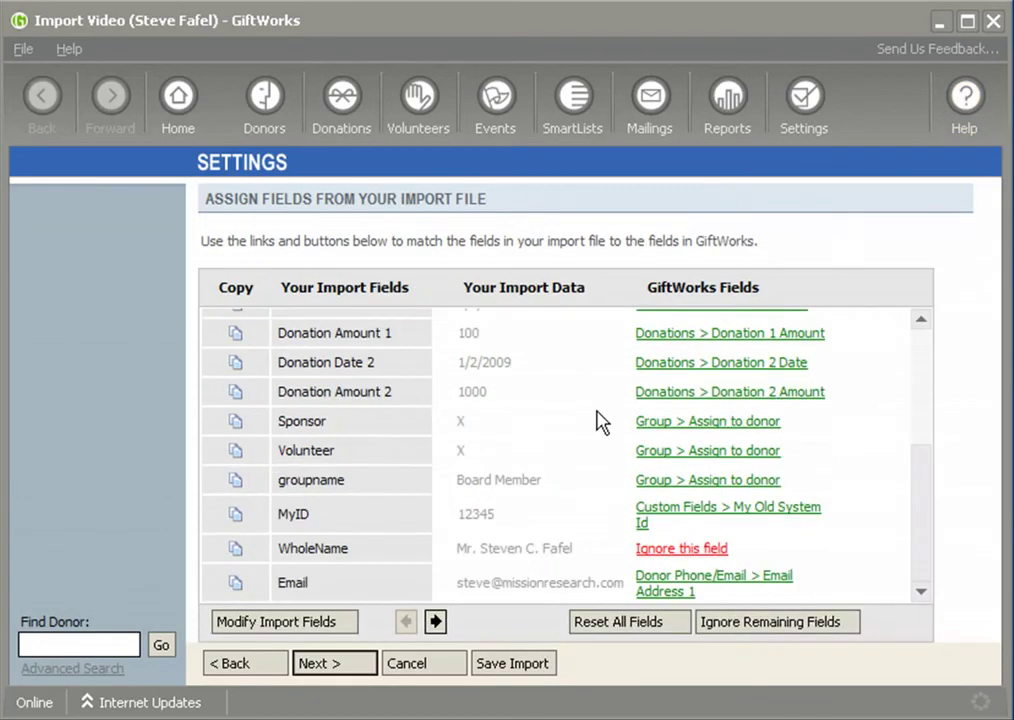